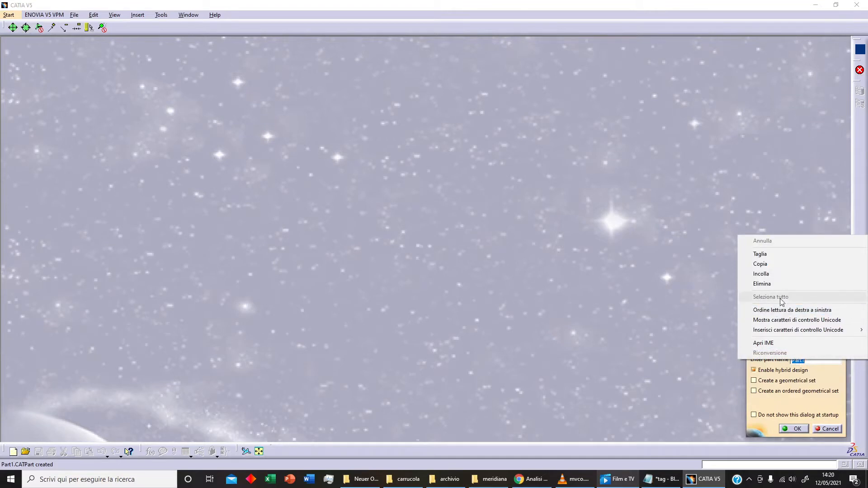
Step: Create a new part named Wheel and open a sketch on its yz plane
left_click(777, 274)
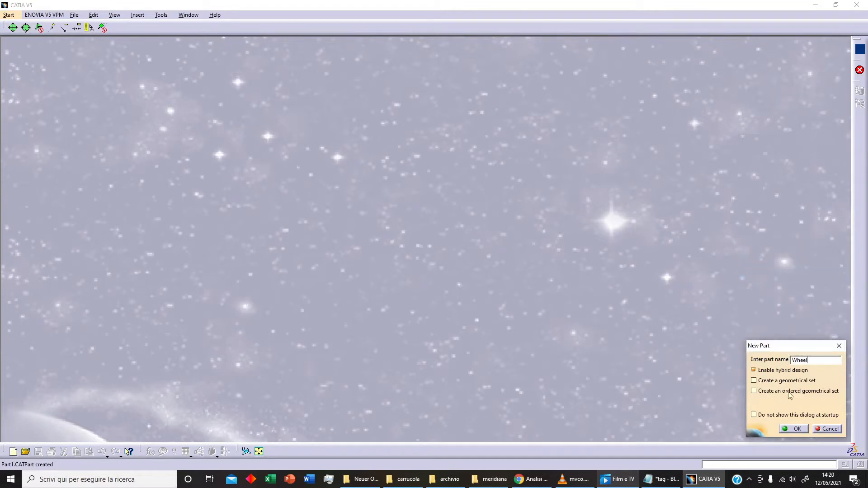
left_click(794, 429)
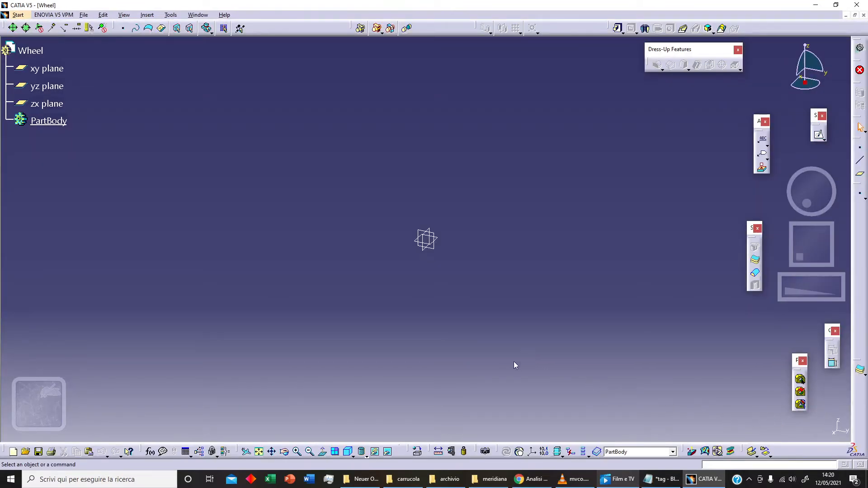
left_click(439, 245)
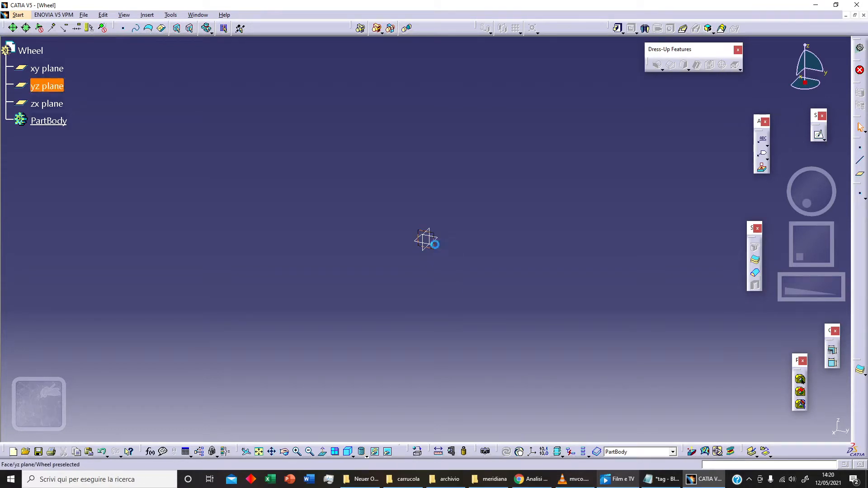
left_click(819, 135)
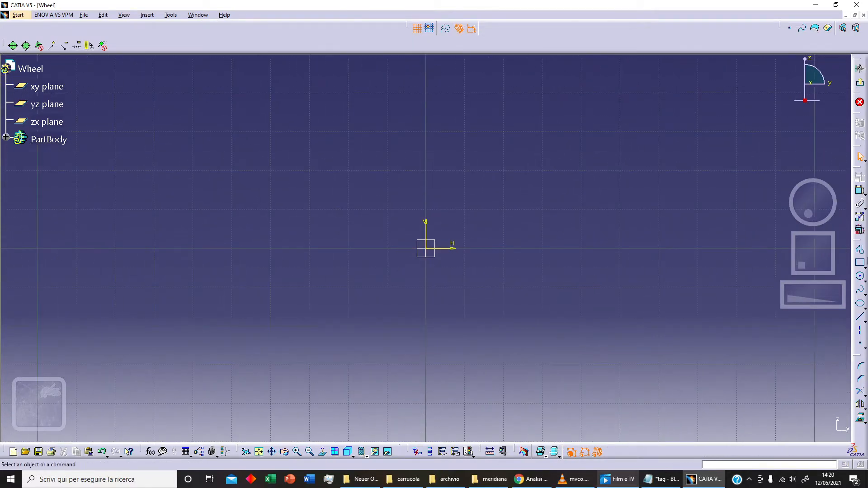
Step: Sketch an upright centered rectangle about 36.6 mm high, with its centre on the horizontal axis to the right of the origin
left_click(864, 267)
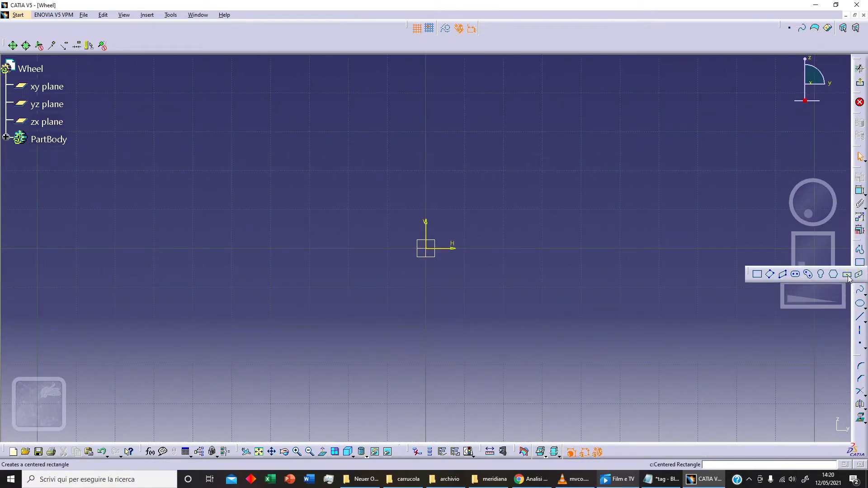
left_click(846, 274)
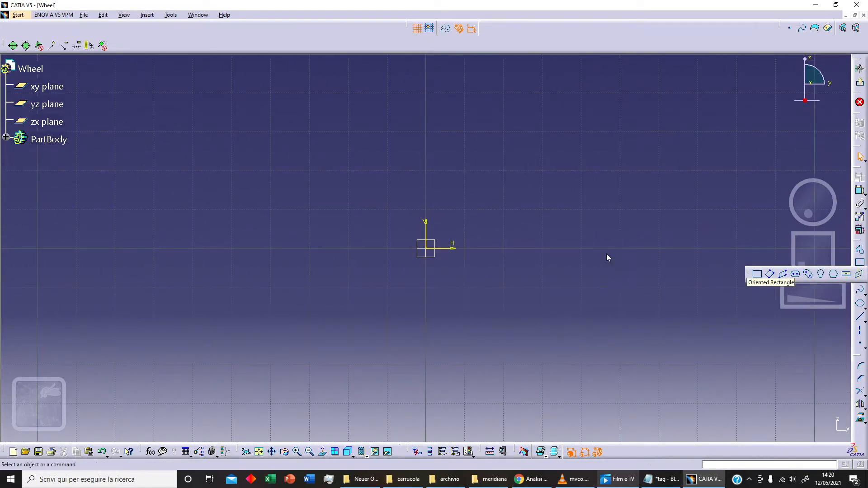
left_click(505, 248)
left_click(543, 177)
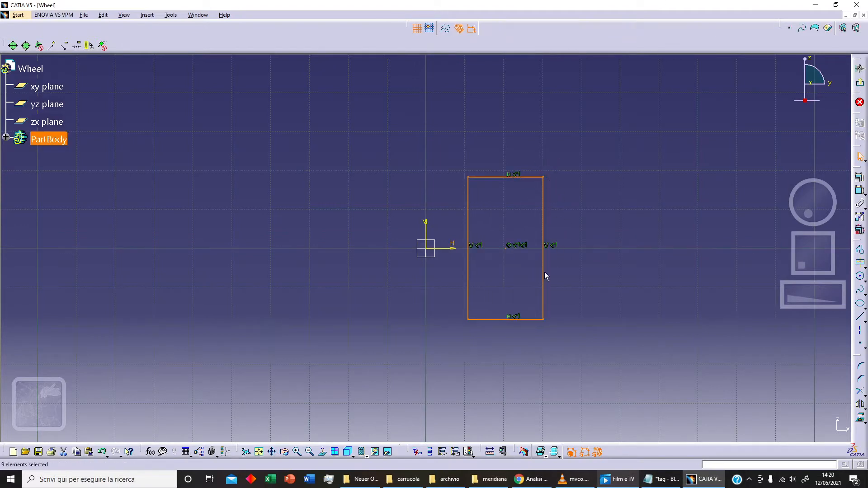
left_click(604, 248)
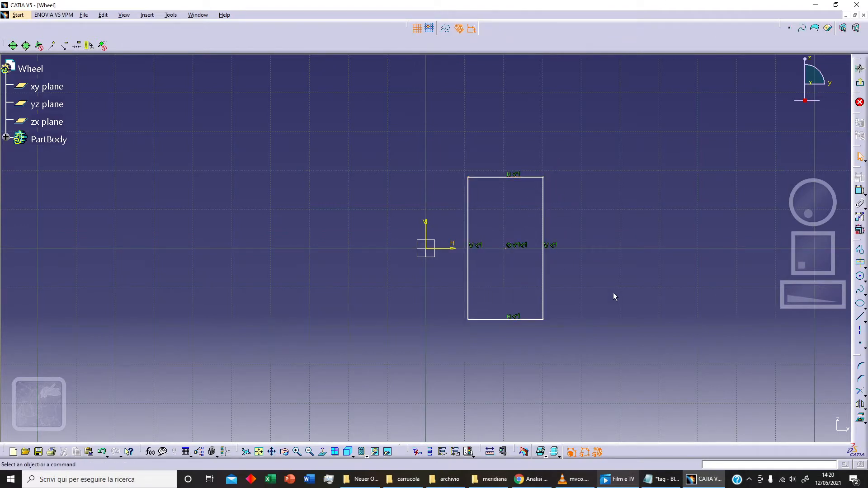
Step: Sketch a second, slightly taller centered rectangle on the horizontal axis, to the right of the first one
left_click(860, 264)
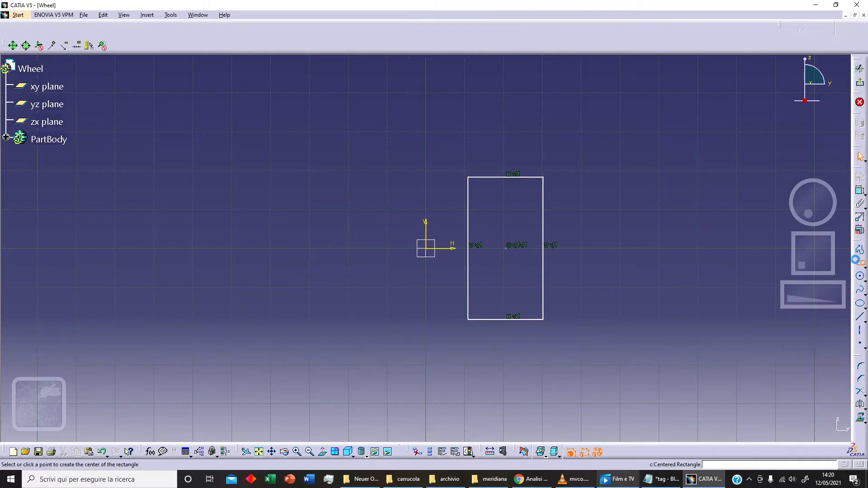
left_click(691, 246)
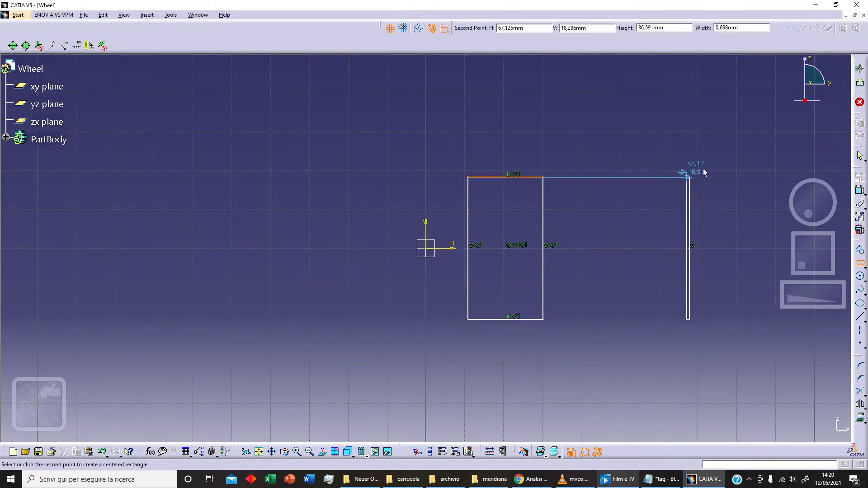
left_click(729, 167)
middle_click_drag(733, 219, 601, 232)
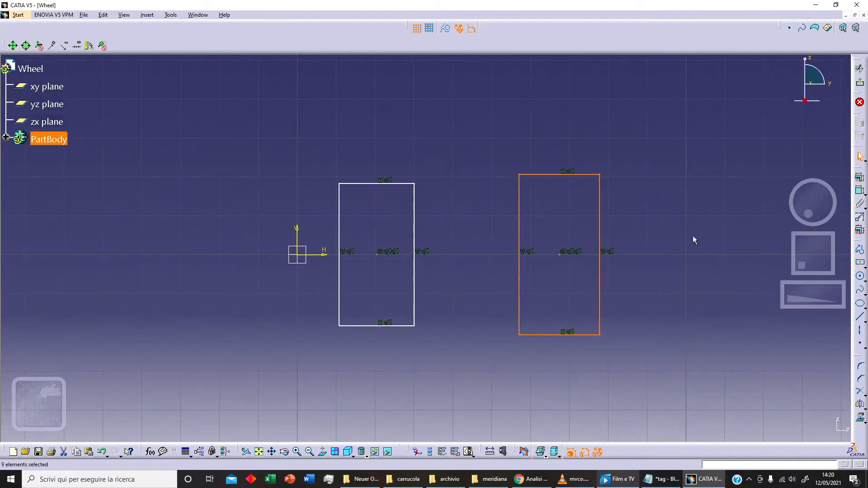
Step: Sketch a circle centred on the horizontal axis to the right of both rectangles
left_click(864, 279)
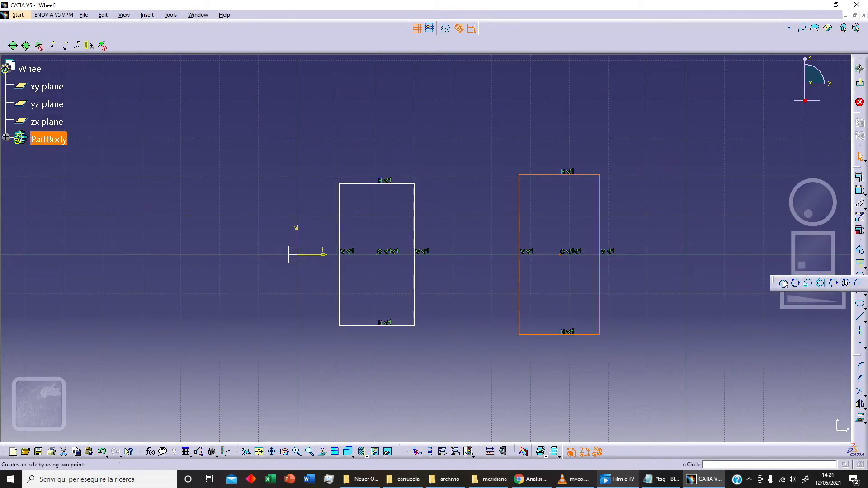
left_click(783, 283)
left_click(719, 256)
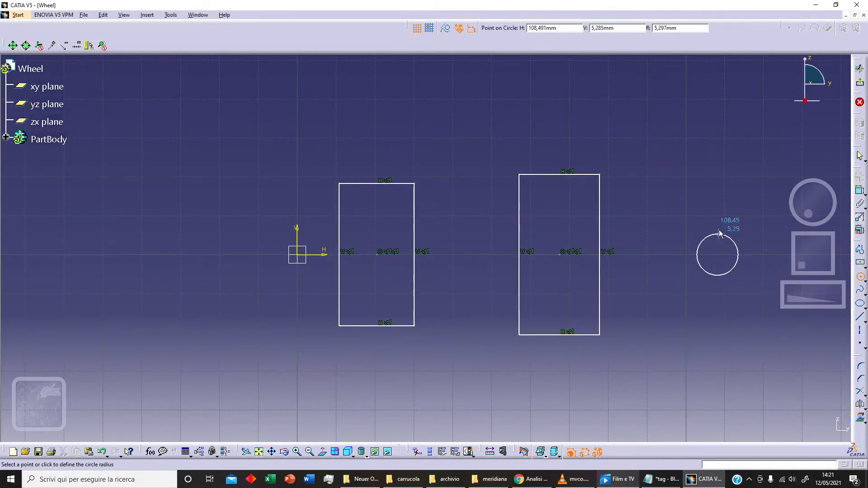
left_click(691, 275)
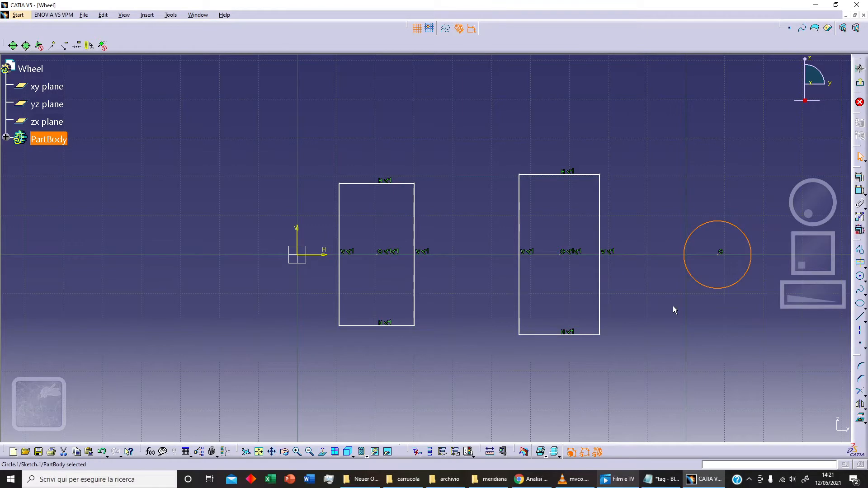
left_click(665, 334)
Step: Constrain the first rectangle's centre point to be coincident with the horizontal axis
middle_click_drag(685, 337, 527, 306)
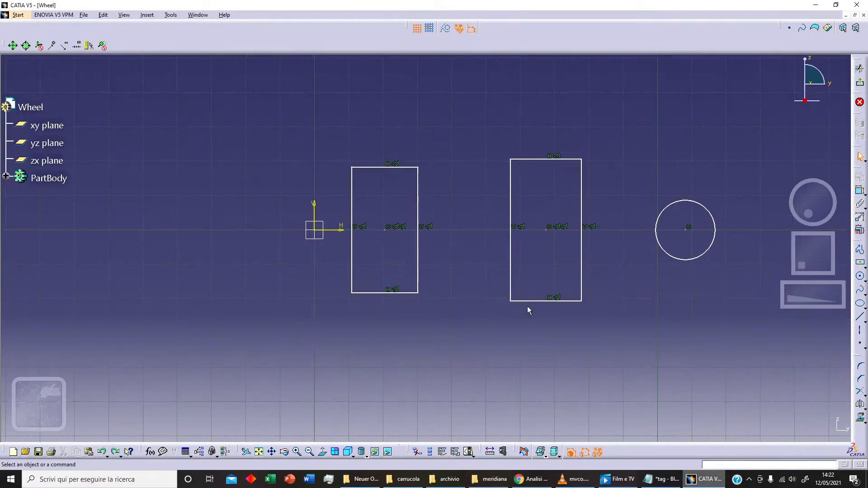
scroll(426, 248, "up", 3)
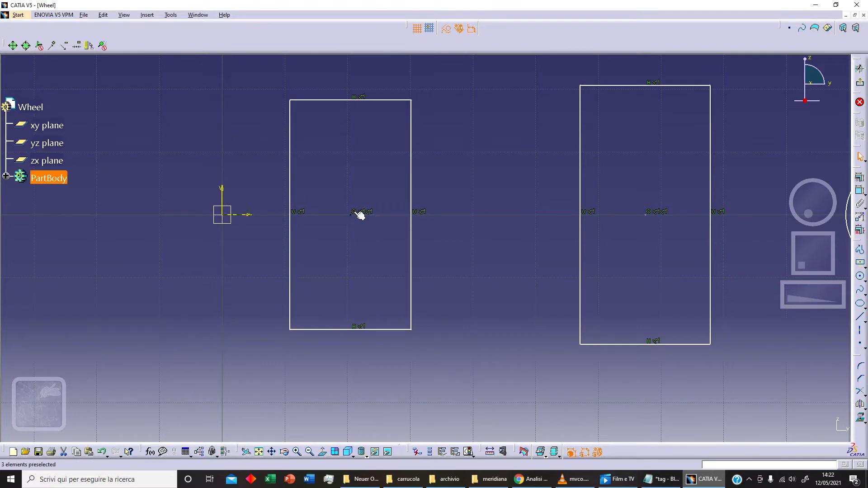
left_click(355, 215)
left_click(244, 214, "ctrl")
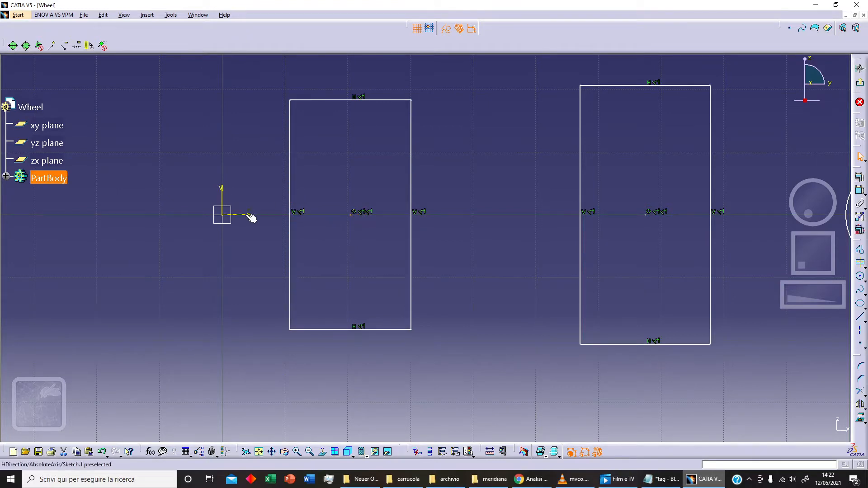
left_click(861, 180)
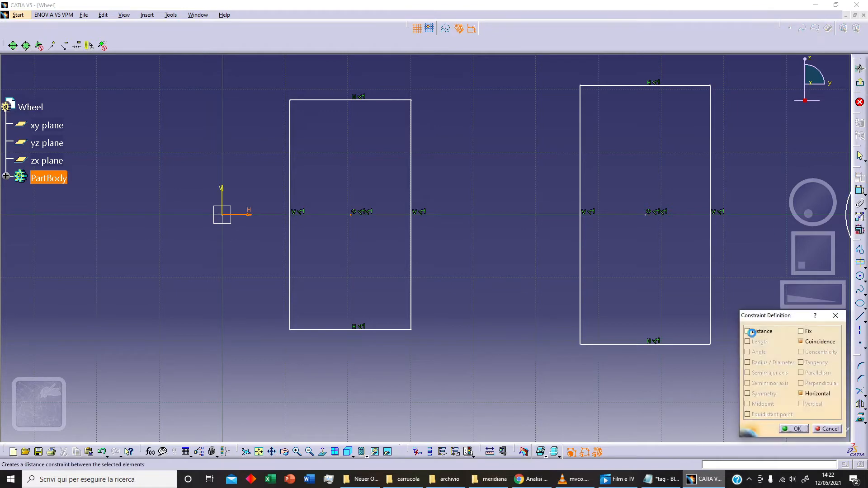
left_click(797, 429)
Step: Dimension the first rectangle's side nearest the origin from the vertical axis and set the distance to 4 mm
left_click(290, 188)
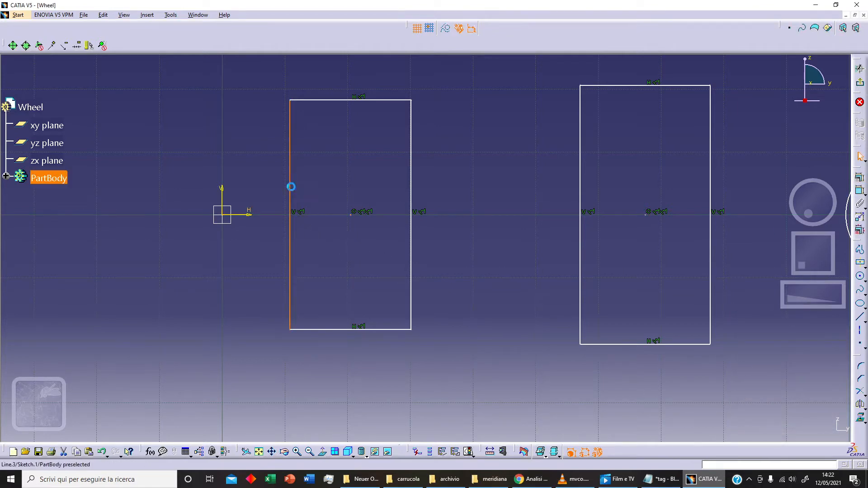
left_click(859, 191)
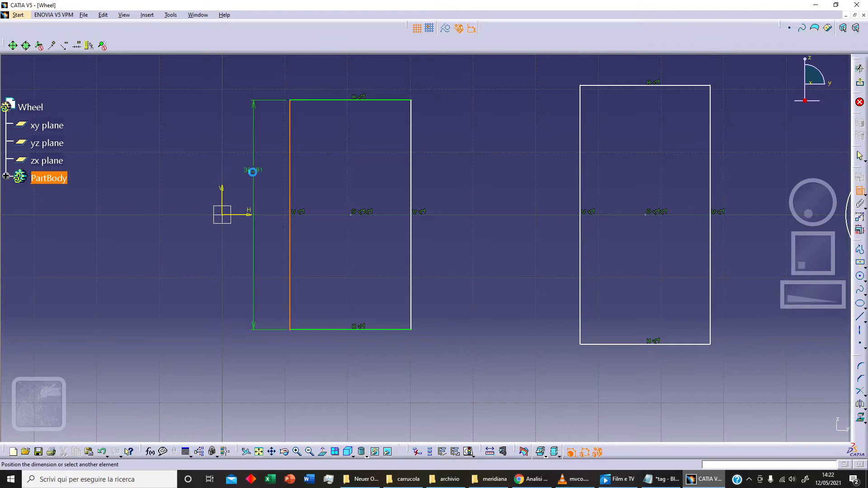
left_click(224, 201)
left_click(242, 277)
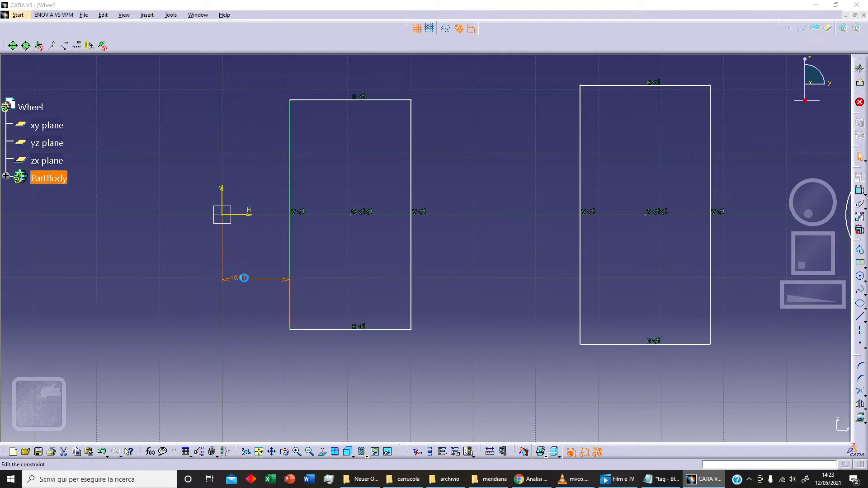
double_click(244, 278)
type("4mm")
key("Return")
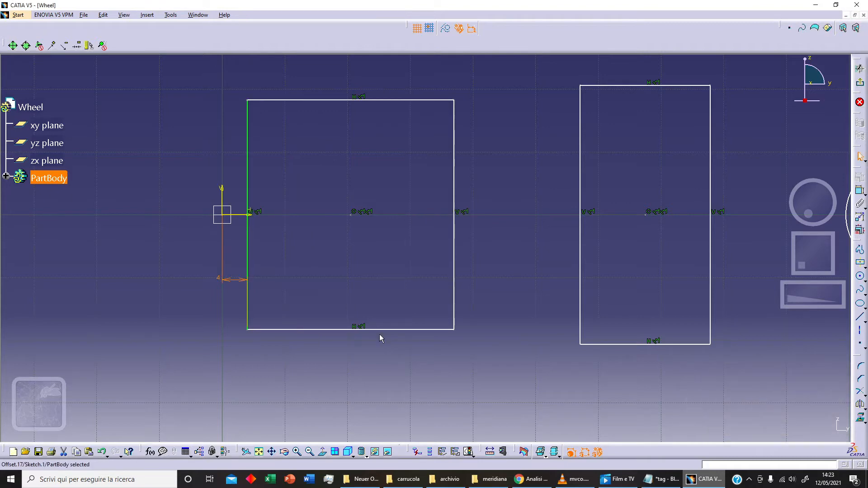
Step: Dimension the first rectangle's far vertical side from the vertical axis and set the distance to 12 mm
left_click(860, 191)
left_click(457, 179)
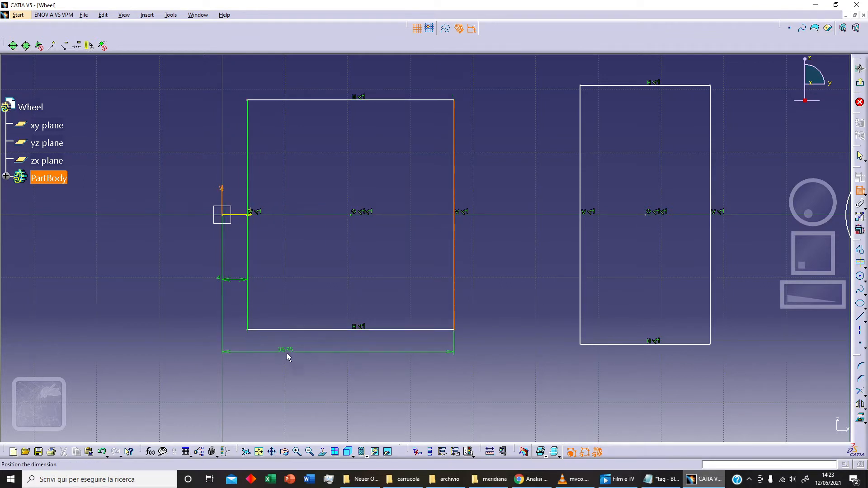
left_click(293, 355)
double_click(294, 354)
type("12mm")
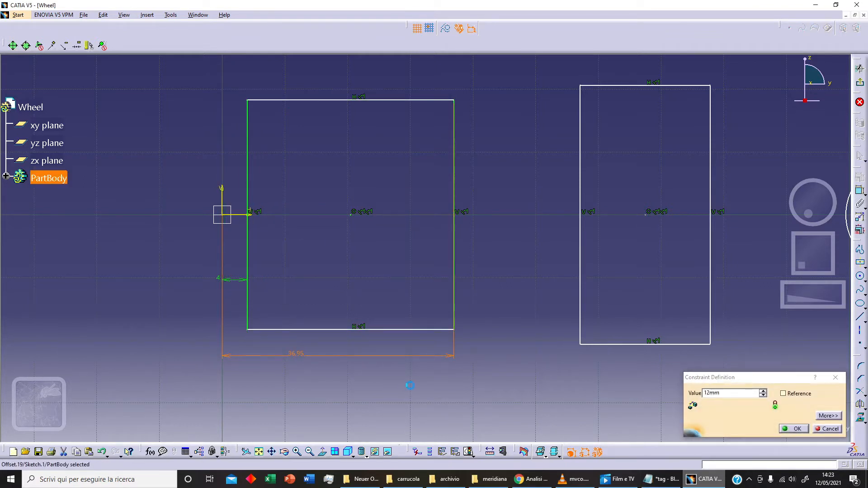
key("Return")
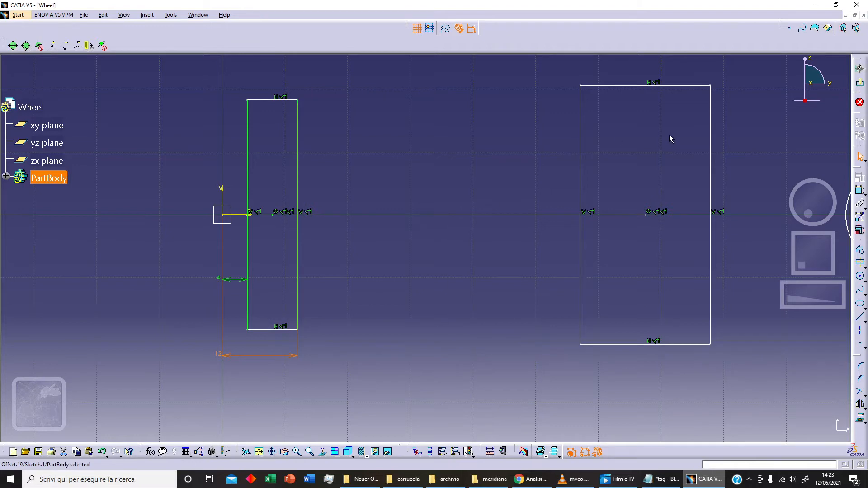
Step: Dimension the first rectangle's height between its two horizontal sides and set it to 16 mm
left_click(861, 192)
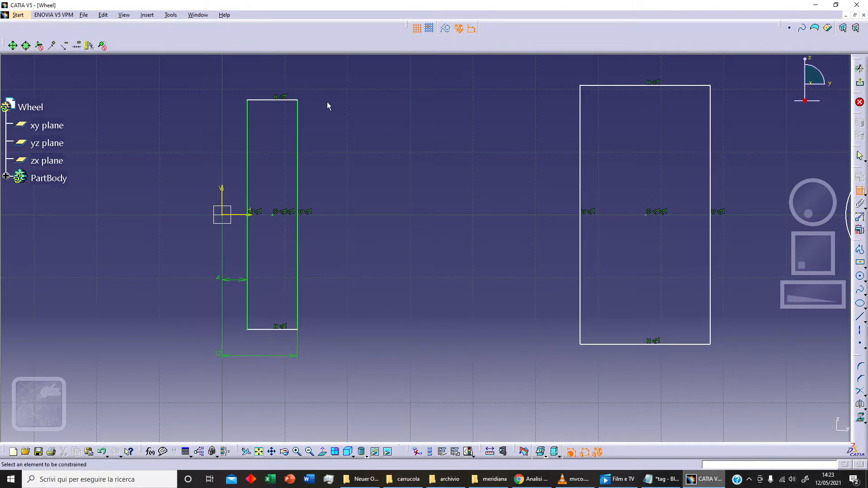
left_click(286, 101)
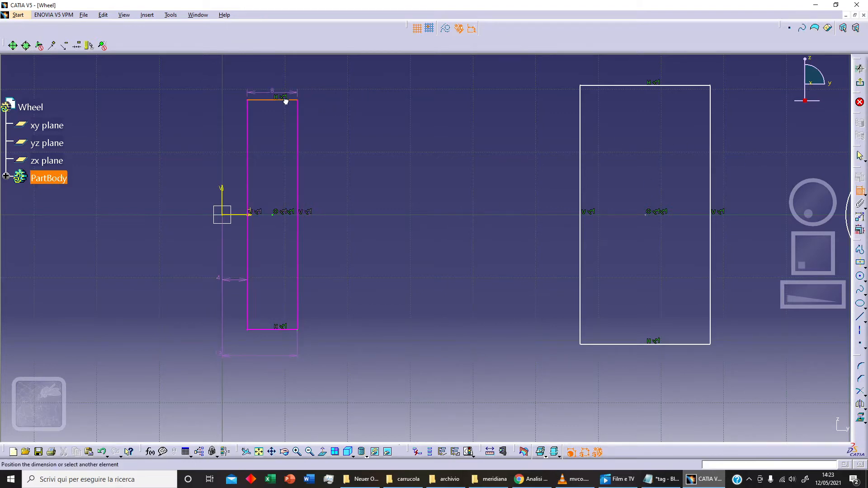
left_click(290, 329)
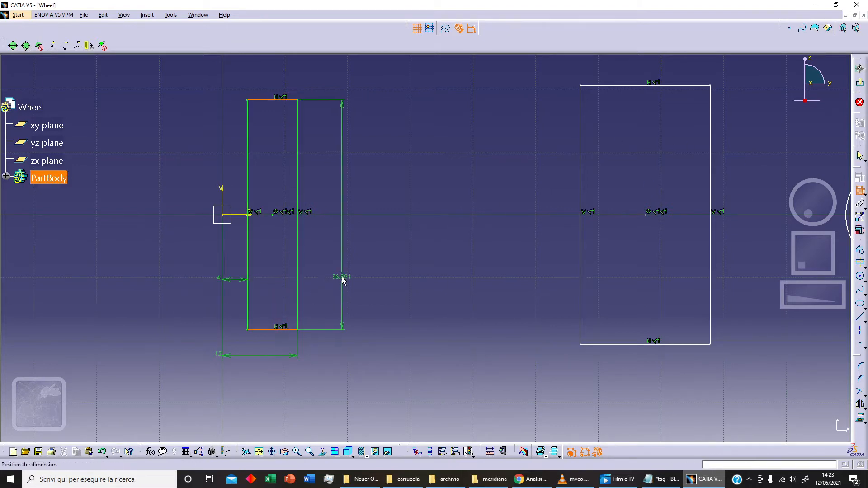
double_click(205, 223)
type("16")
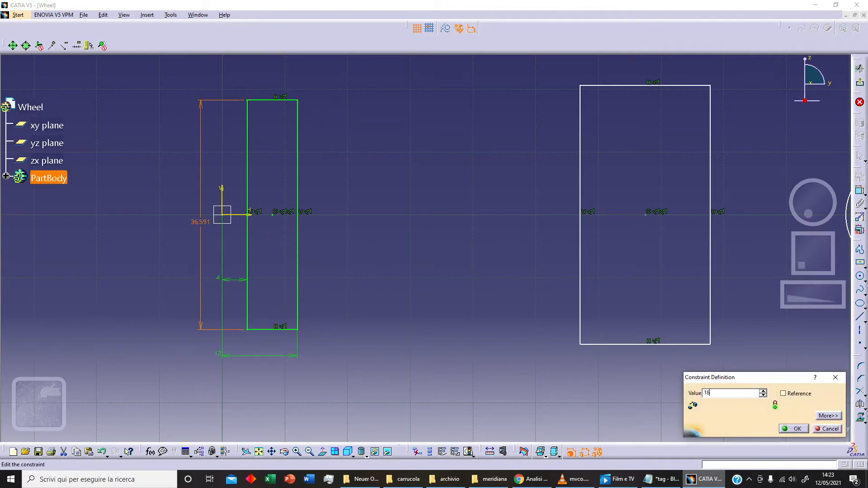
key("Return")
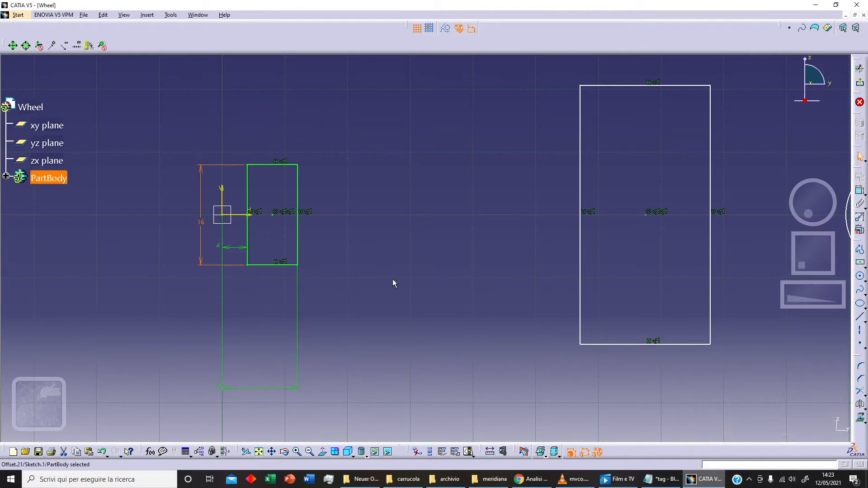
Step: Make the second rectangle's left side coincident with the first rectangle's right side
left_click(581, 224)
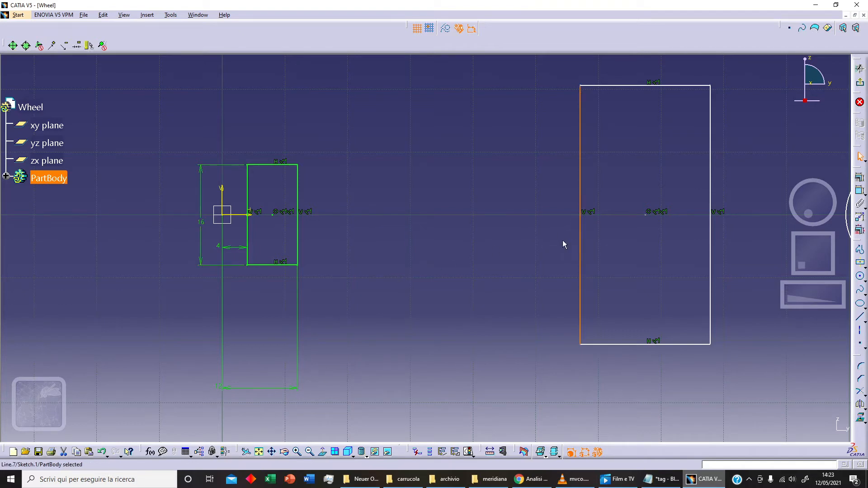
left_click(302, 224, "ctrl")
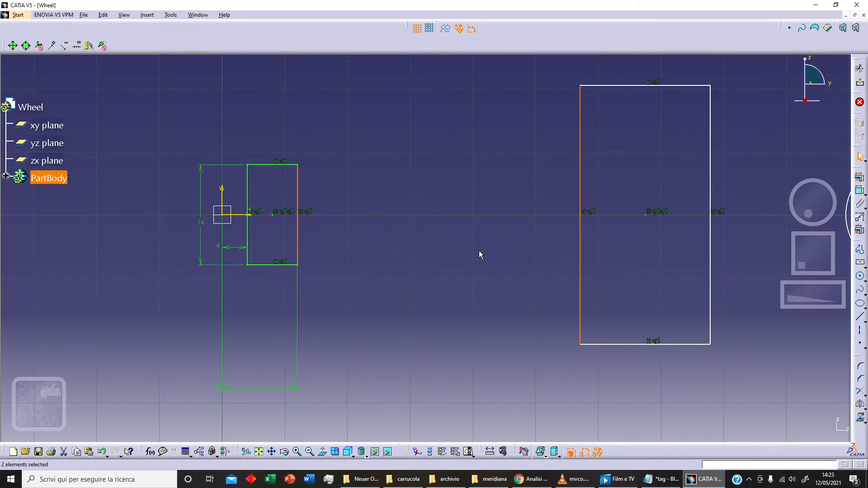
left_click(860, 177)
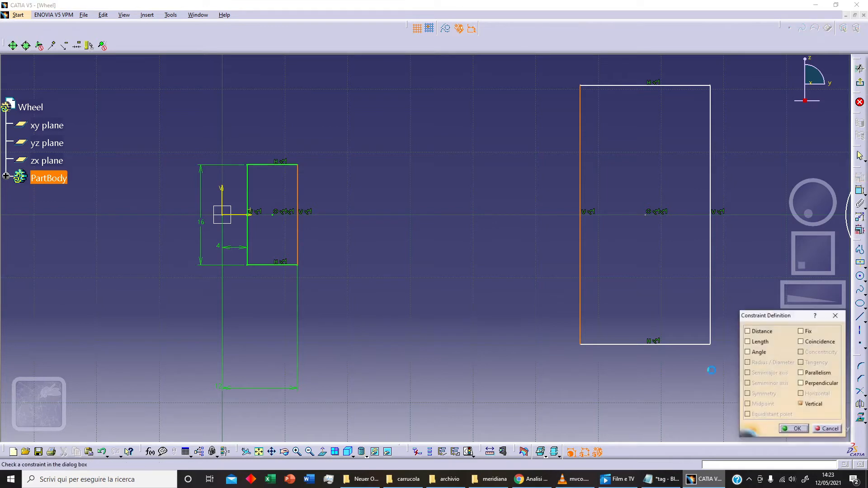
left_click(822, 342)
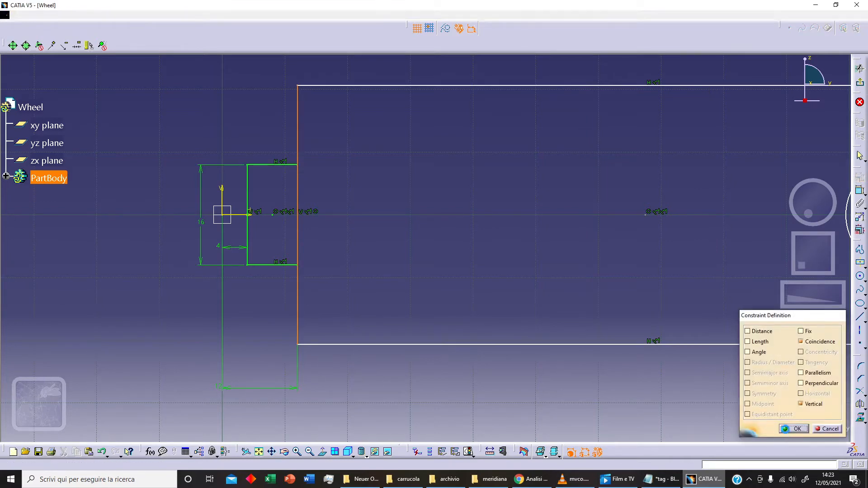
left_click(794, 429)
Step: Make the second rectangle's centre point coincident with the horizontal axis
left_click(646, 216)
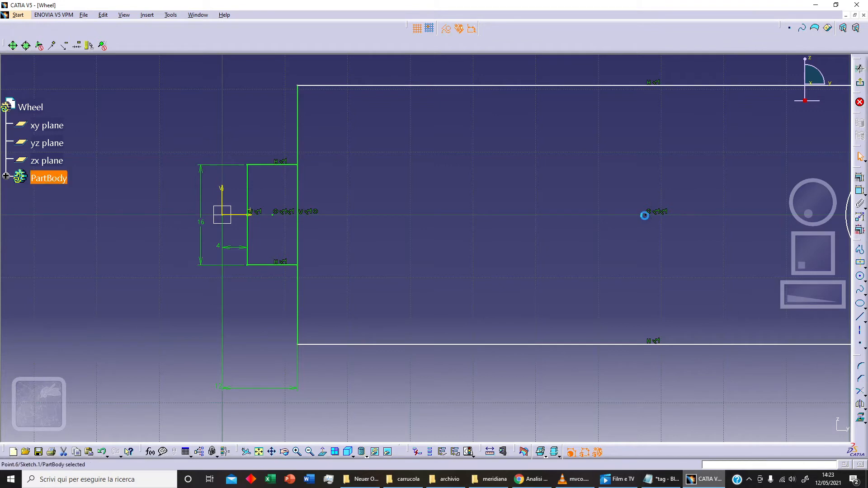
left_click(250, 222, "ctrl")
left_click(860, 177)
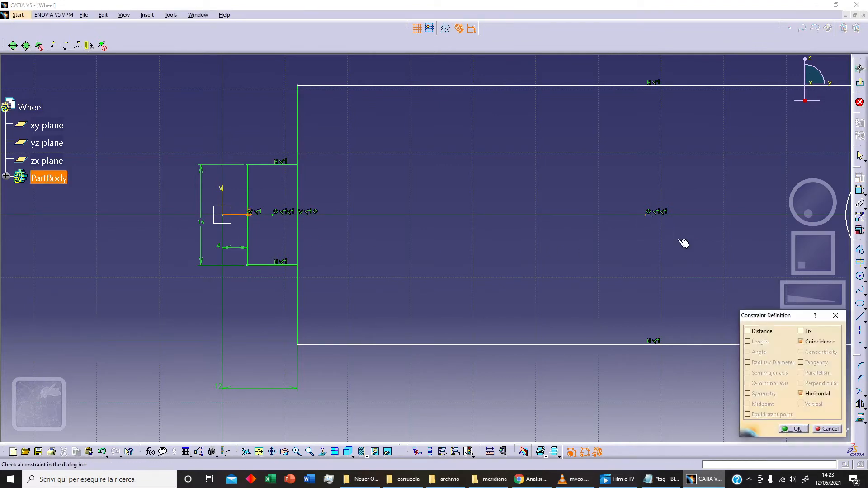
left_click(795, 429)
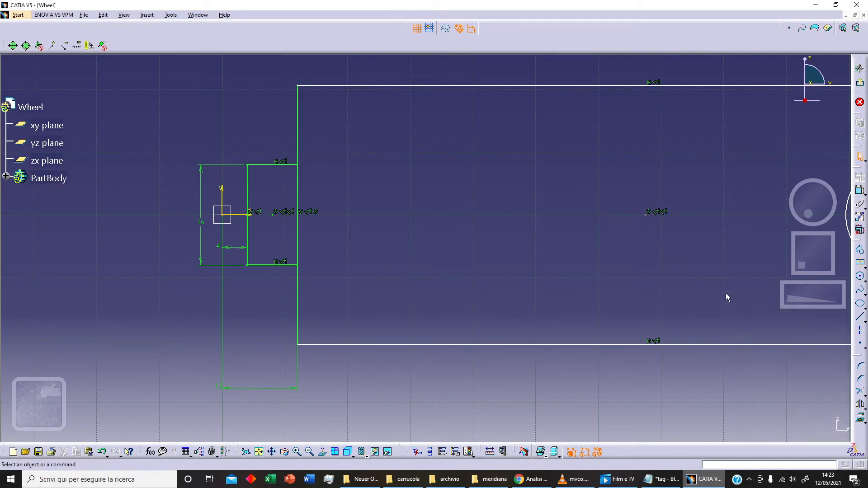
Step: Dimension the second rectangle's far vertical side from the vertical axis and set the distance to 24 mm
middle_click_drag(726, 293, 644, 296)
mouse_move(623, 231)
middle_mouse_down()
mouse_move(569, 254)
mouse_move(569, 283)
middle_mouse_up()
left_click(561, 230)
left_click(860, 190)
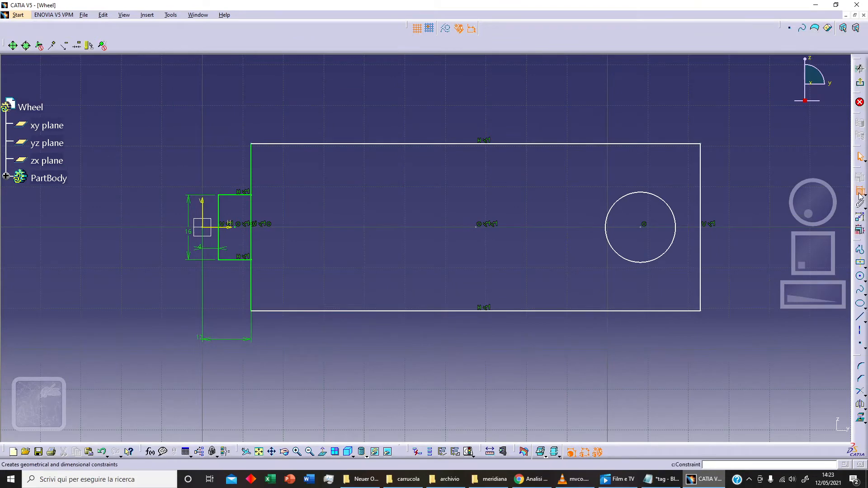
left_click(701, 174)
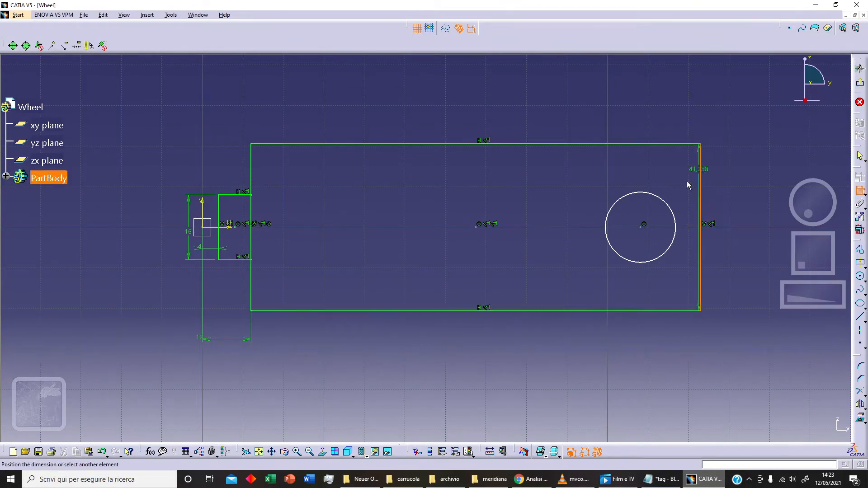
left_click(207, 216)
double_click(331, 119)
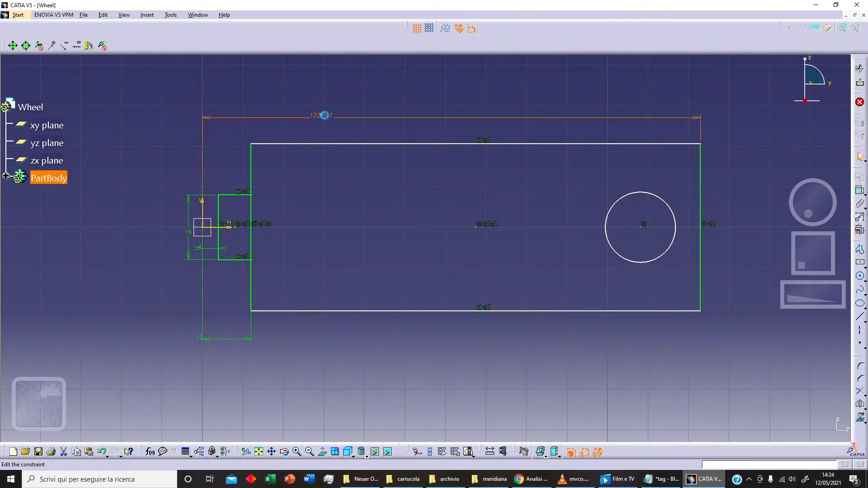
type("24")
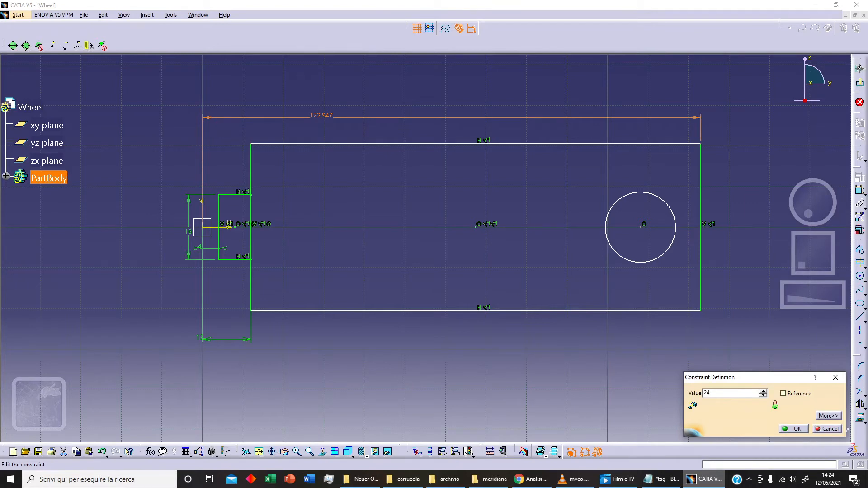
key("Return")
Step: Dimension the second rectangle's height between its two horizontal sides and set it to 10.5 mm
mouse_move(456, 213)
middle_mouse_down()
mouse_move(482, 235)
mouse_move(471, 236)
mouse_move(496, 218)
middle_mouse_up()
scroll(471, 236, "up", 1)
left_click(859, 217)
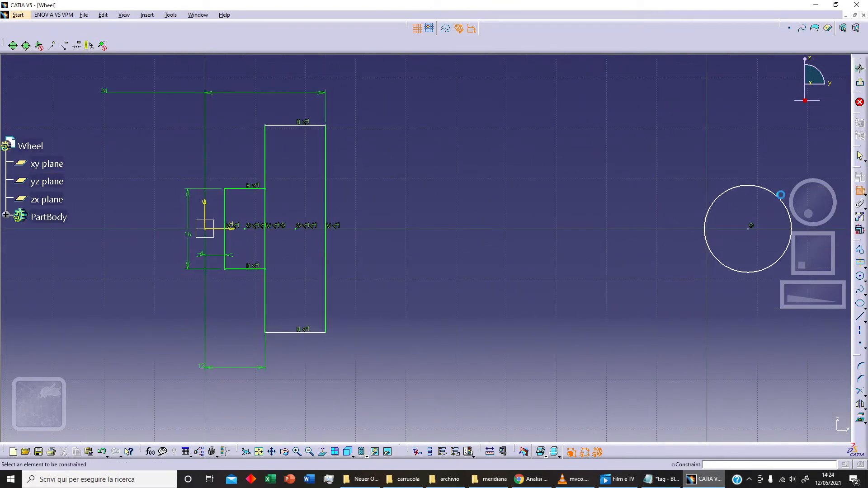
left_click(311, 126)
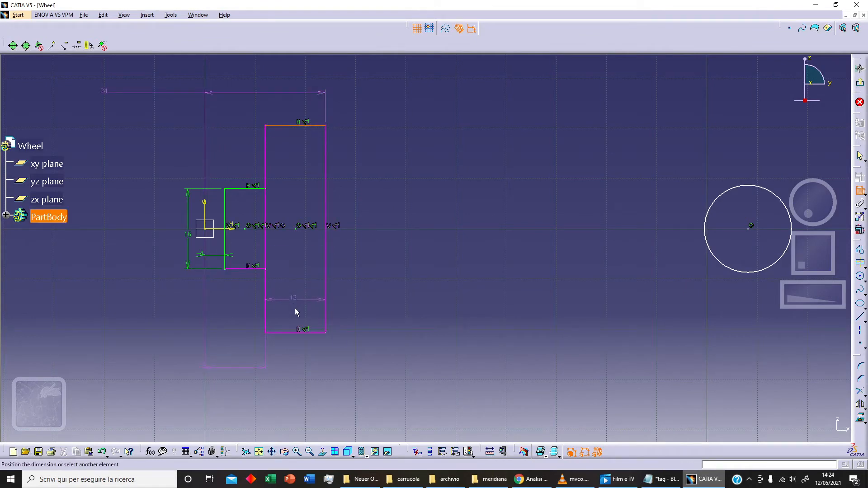
left_click(321, 337)
left_click(347, 273)
double_click(347, 274)
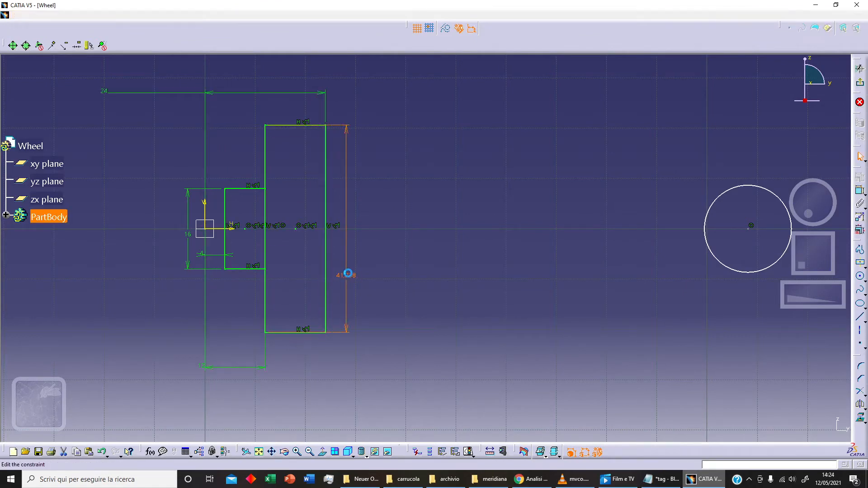
type("10.5")
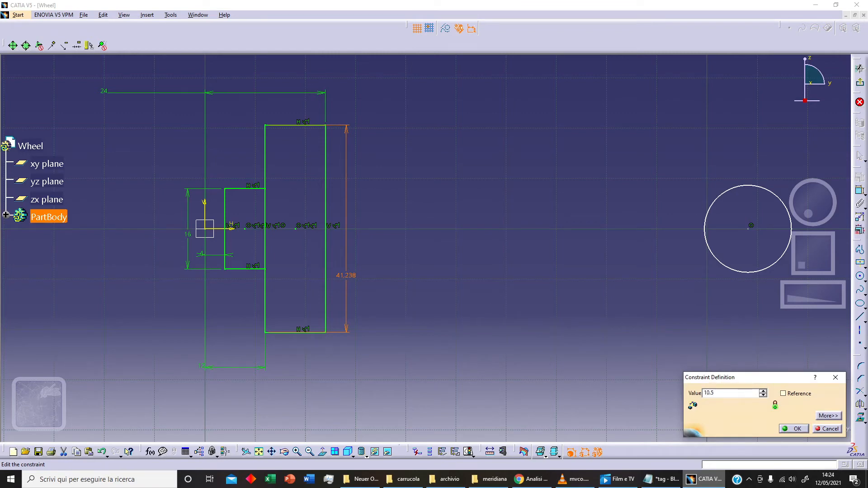
key("Return")
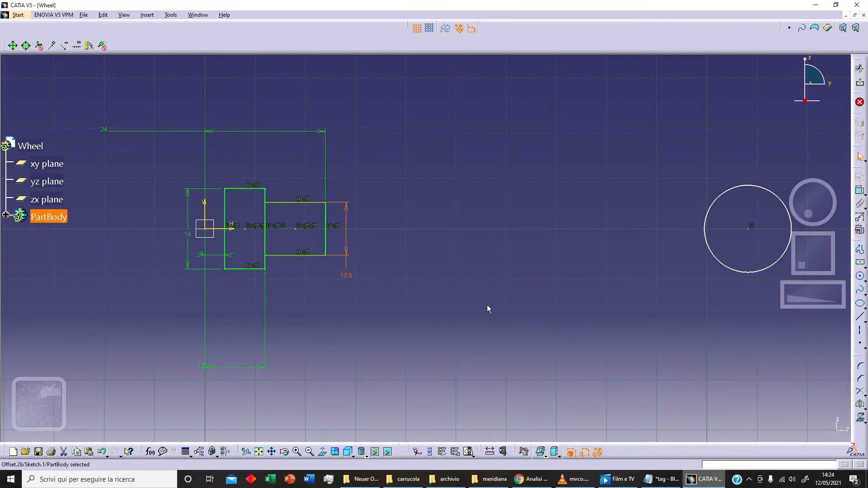
Step: Move the circle closer to the rectangles and make its centre coincident with the second rectangle's far vertical side
left_click_drag(750, 226, 661, 234)
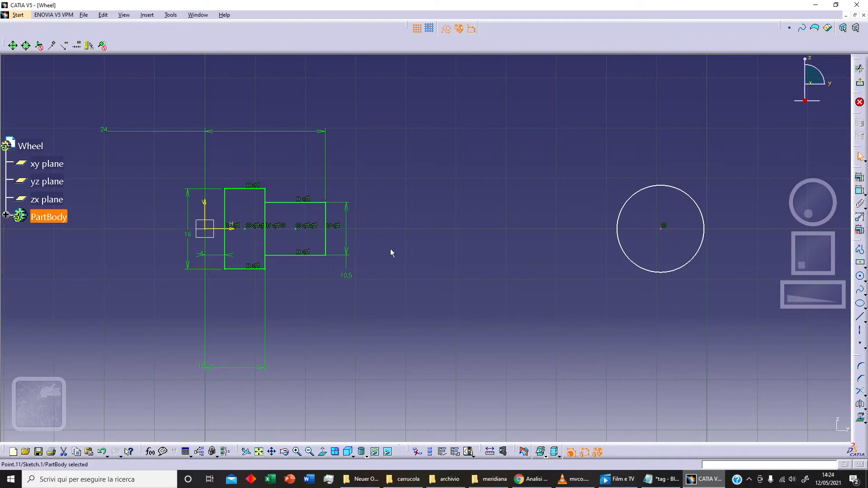
left_click(326, 238, "ctrl")
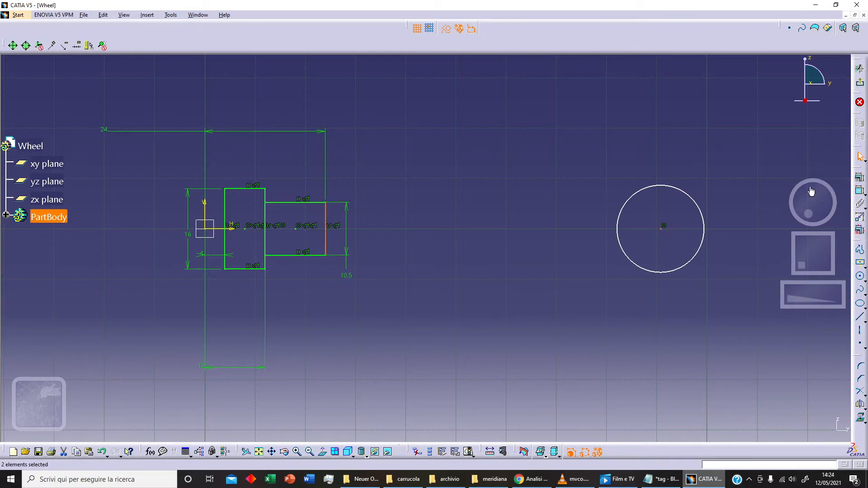
left_click(859, 178)
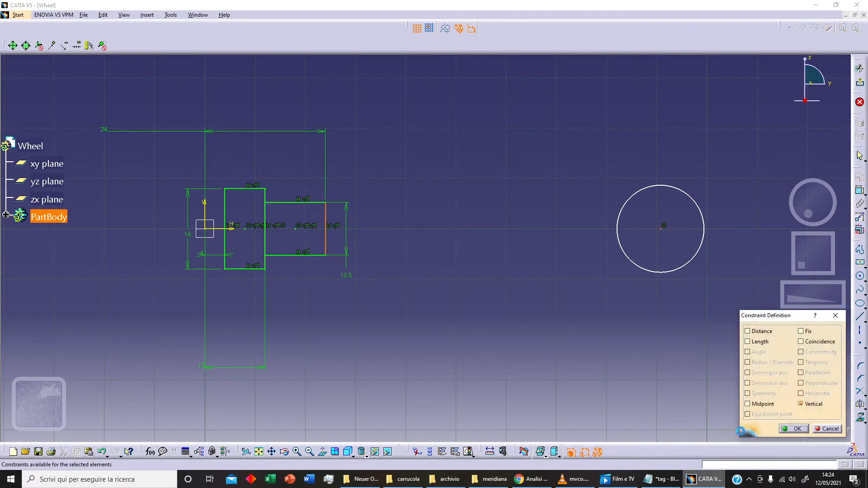
left_click(820, 342)
left_click(787, 430)
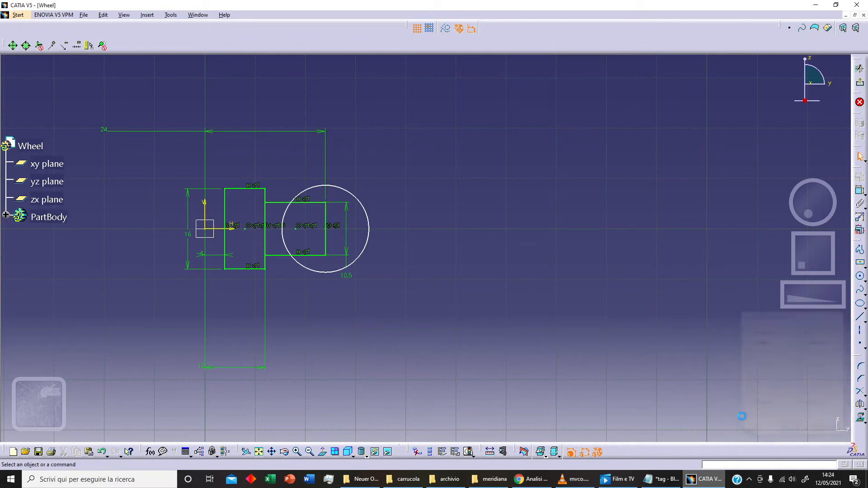
Step: Dimension the circle and set its diameter to 8 mm
left_click(374, 228)
left_click(862, 193)
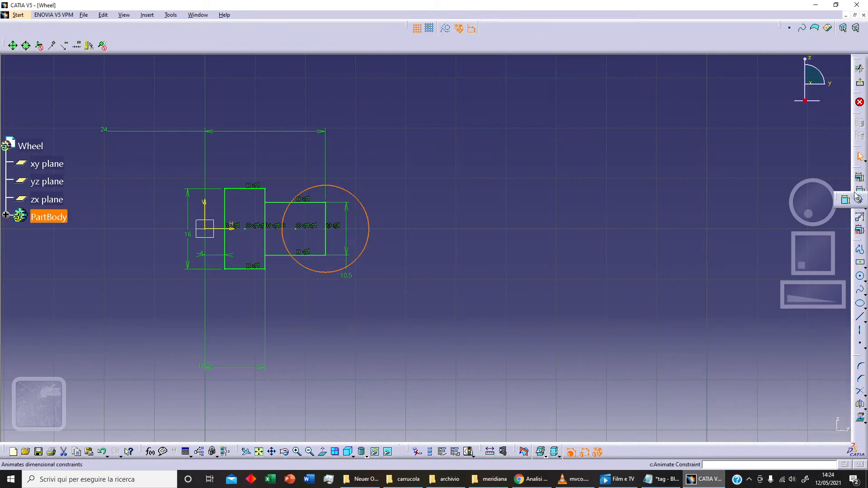
left_click(847, 200)
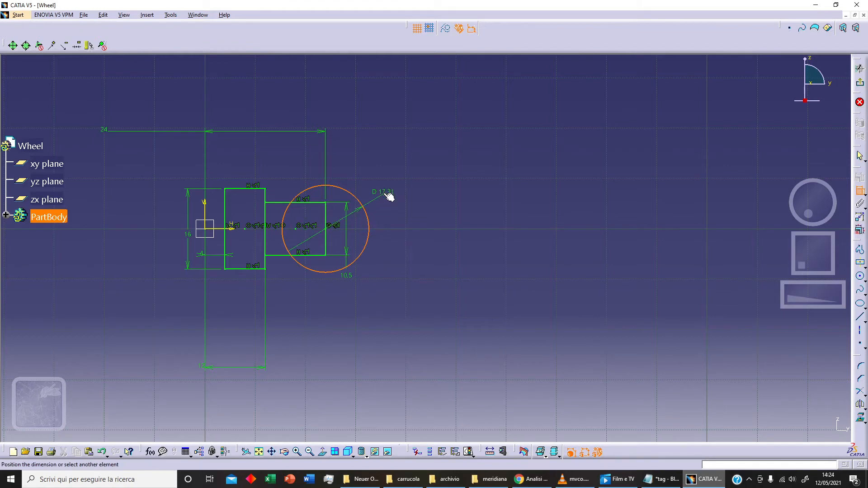
double_click(385, 193)
type("8")
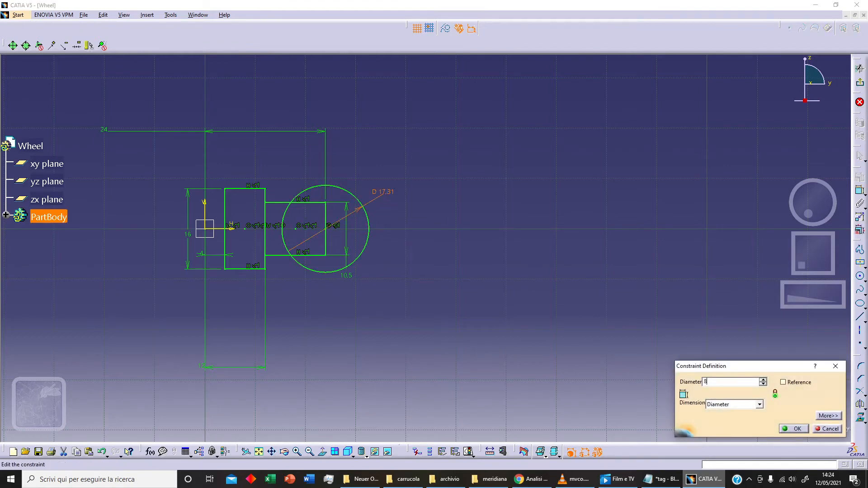
key("Return")
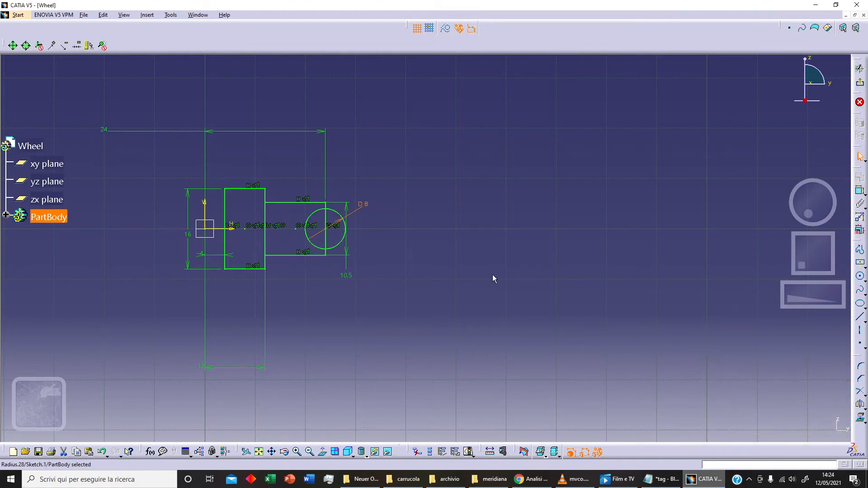
Step: Quick Trim the circle's outer half, the far side's segment inside the circle and the shared segment between the rectangles
middle_click_drag(492, 275, 503, 274)
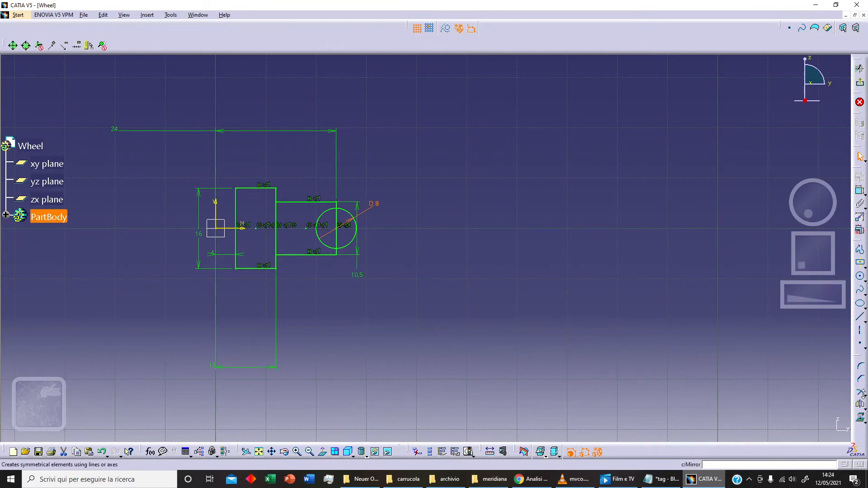
left_click(865, 395)
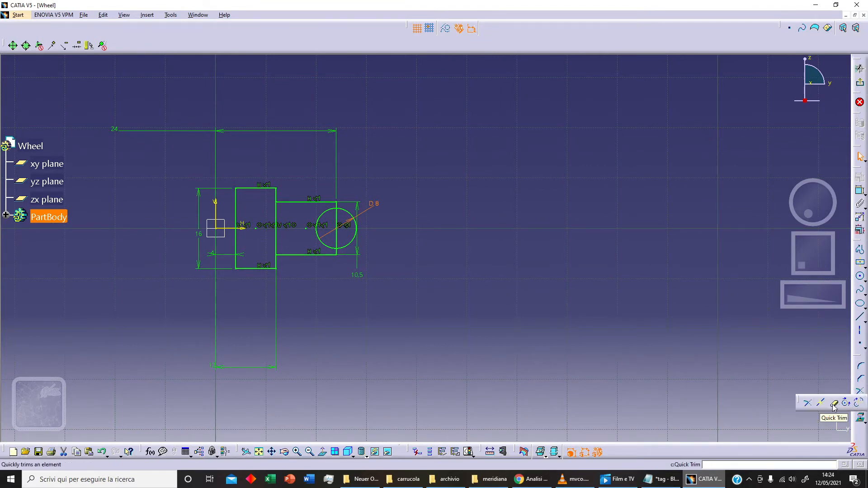
left_click(835, 407)
mouse_move(425, 248)
middle_mouse_down()
mouse_move(417, 274)
mouse_move(454, 257)
middle_mouse_up()
middle_click_drag(429, 302, 514, 287)
left_click(443, 212)
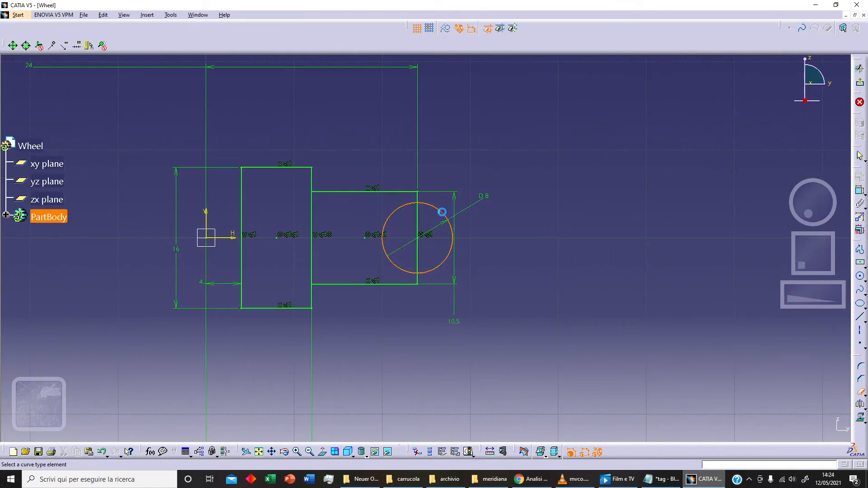
left_click(424, 225)
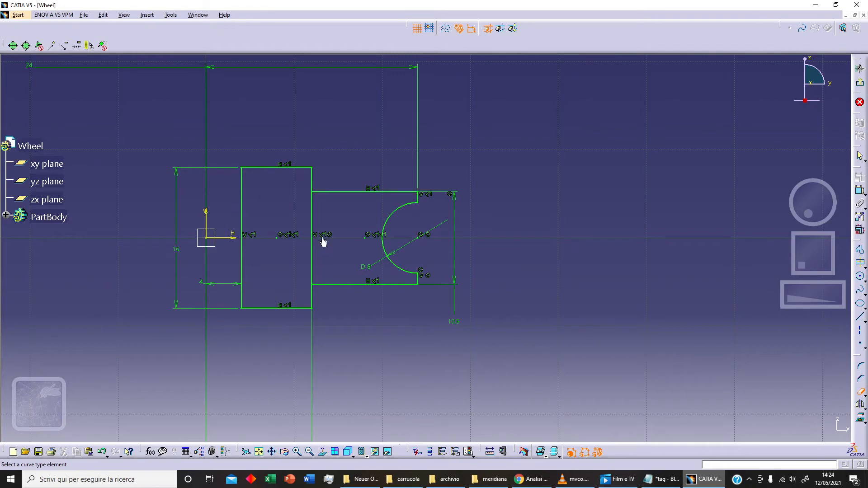
left_click(312, 213)
Step: Exit the sketch and revolve the profile into a 360-degree Shaft about the Z axis
middle_click_drag(508, 306, 510, 334)
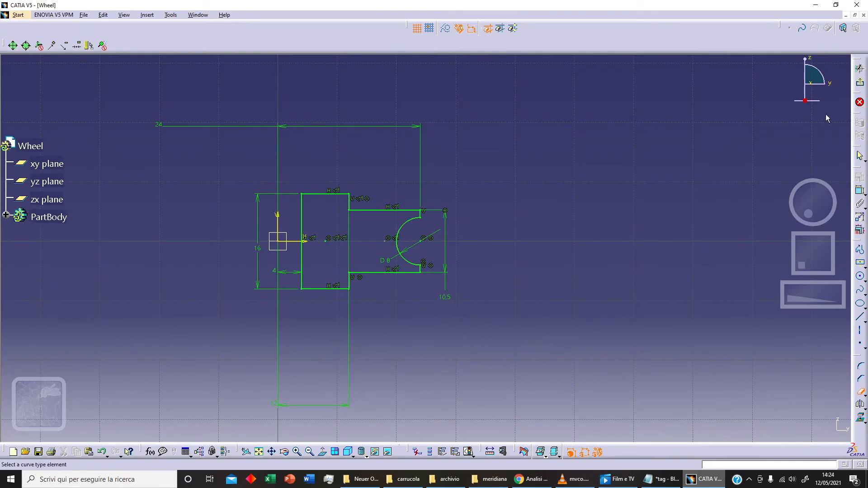
left_click(861, 85)
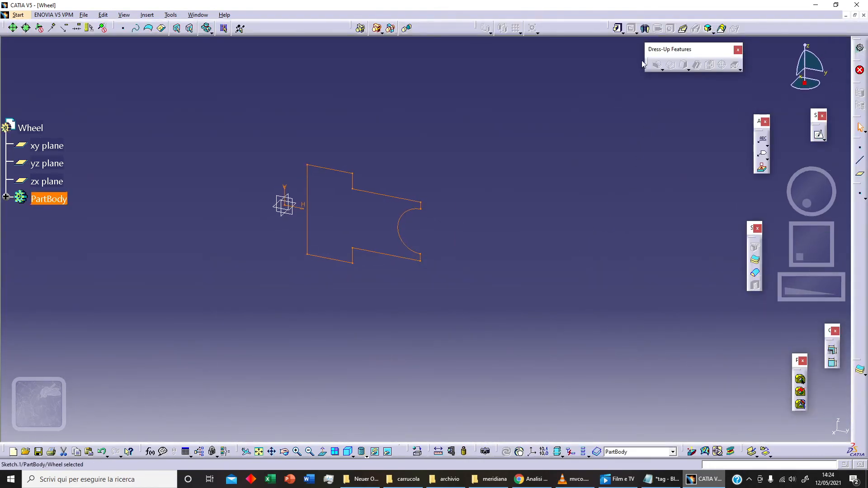
left_click(646, 29)
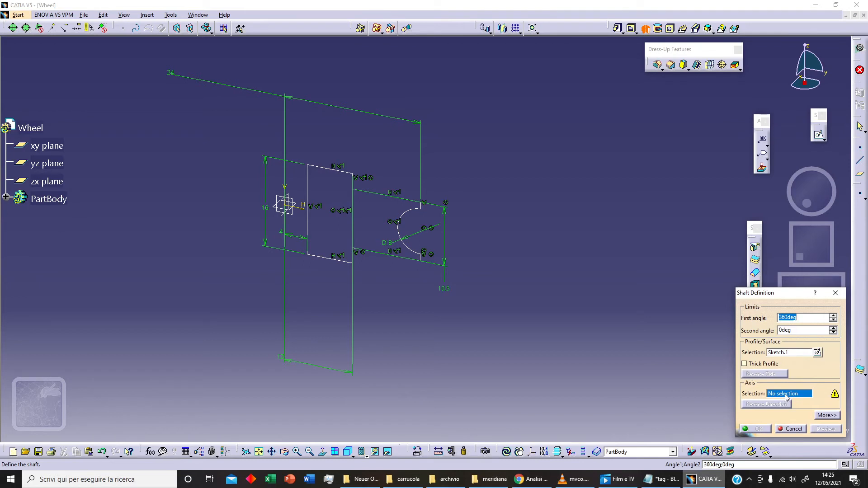
right_click(786, 398)
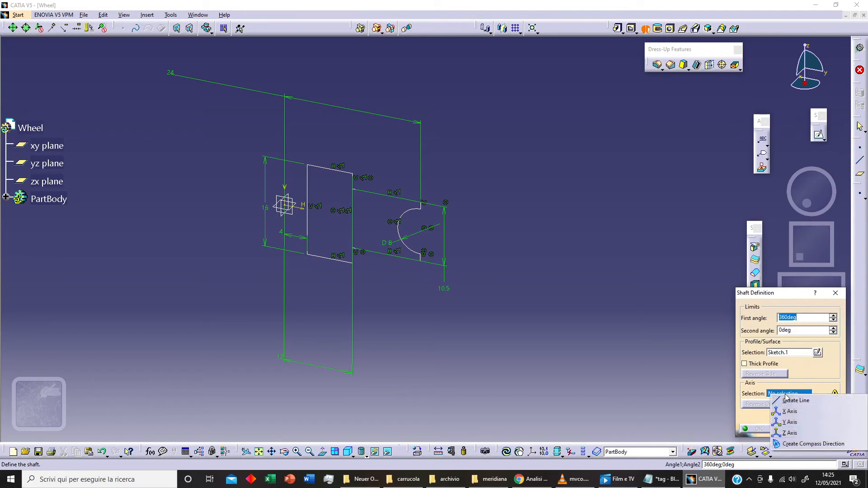
left_click(800, 435)
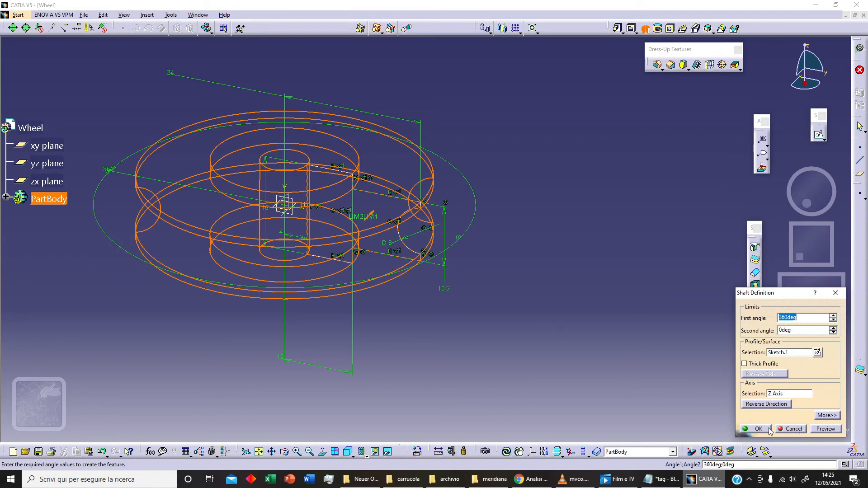
left_click(769, 430)
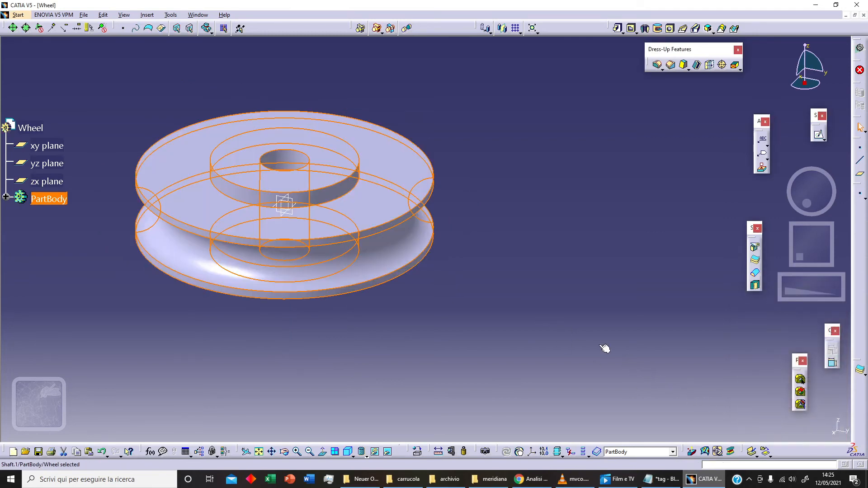
Step: Hide the xy, yz and zx reference planes
middle_click_drag(507, 273, 577, 309)
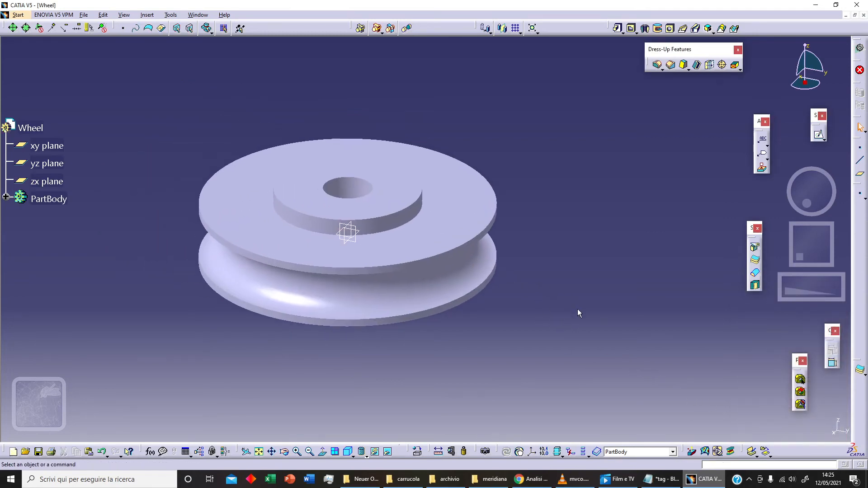
left_click(59, 147)
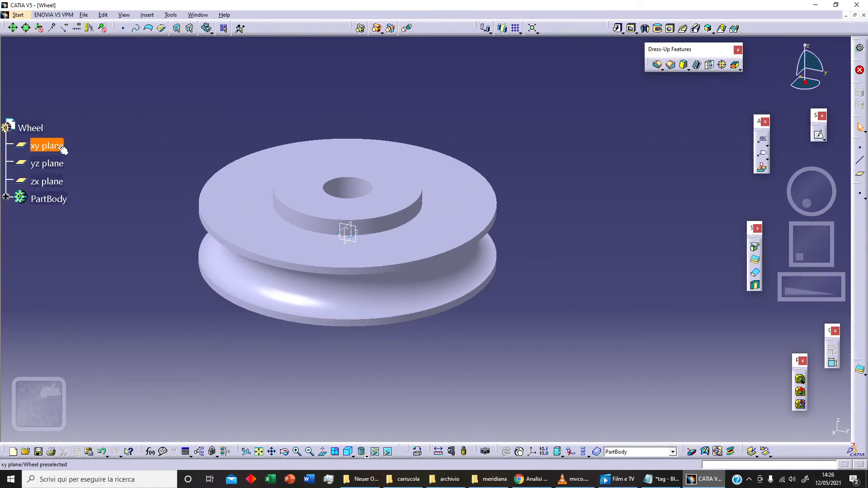
left_click(63, 182, "ctrl")
left_click(61, 164, "ctrl")
right_click(59, 161)
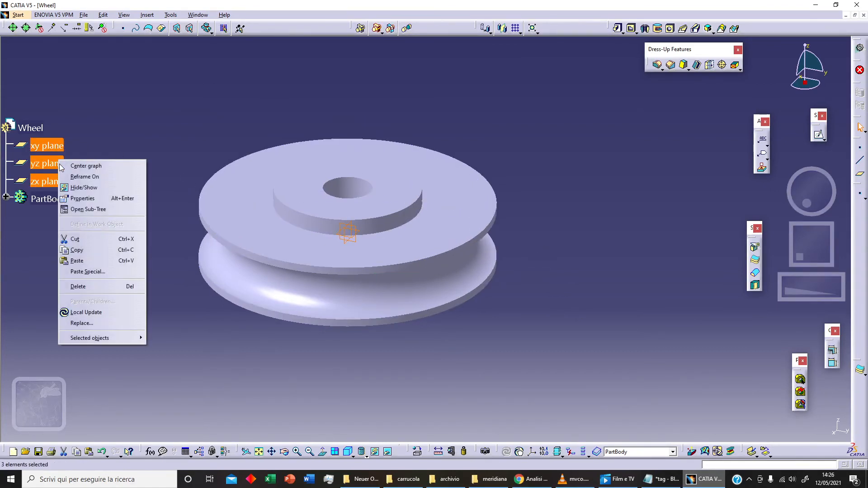
left_click(81, 188)
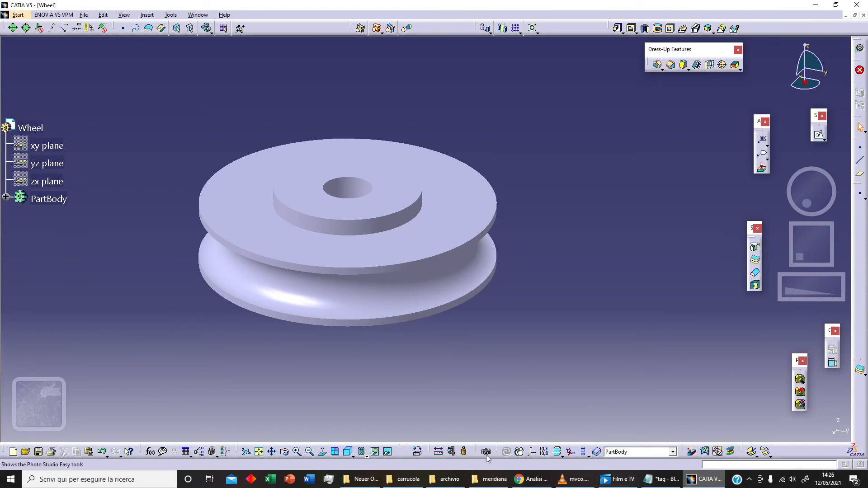
Step: Apply the Metal Green material from the Painting family of the default material catalog to the whole Wheel part
left_click(419, 451)
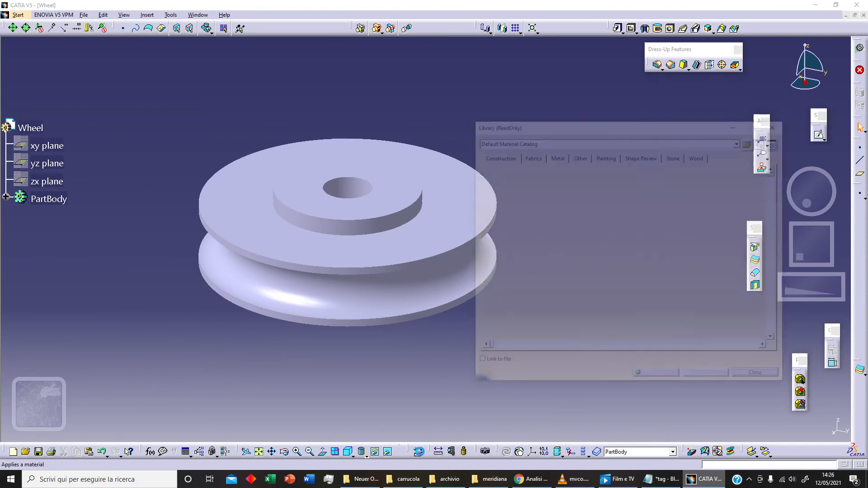
left_click(606, 156)
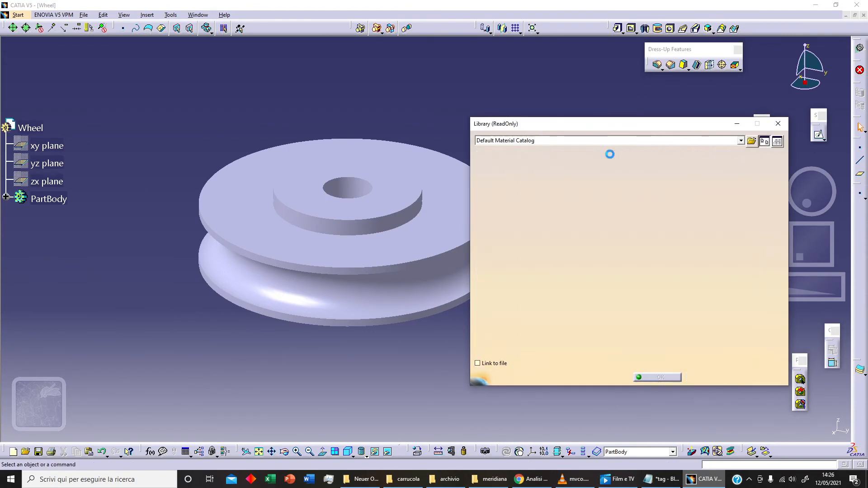
scroll(657, 272, "down", 2)
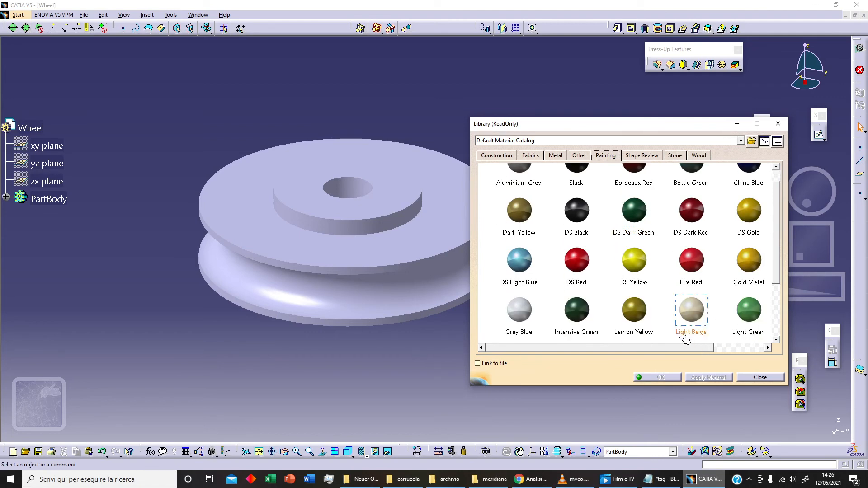
left_click(701, 311)
scroll(566, 316, "down", 3)
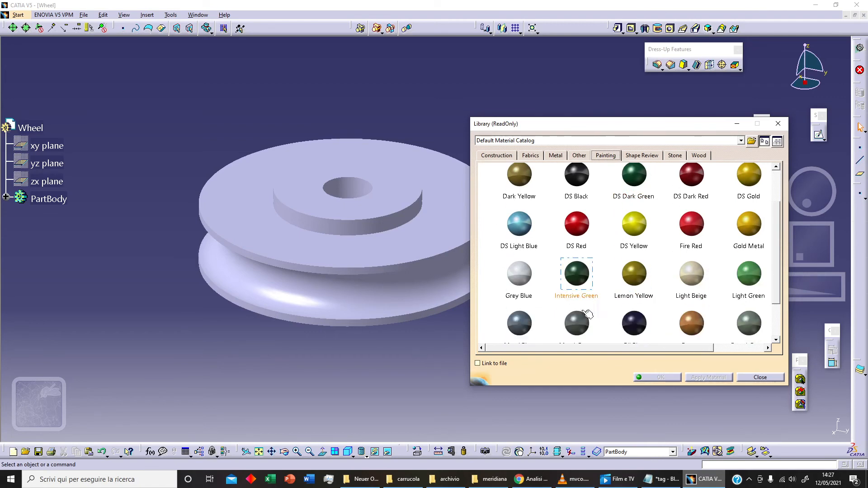
left_click(588, 311)
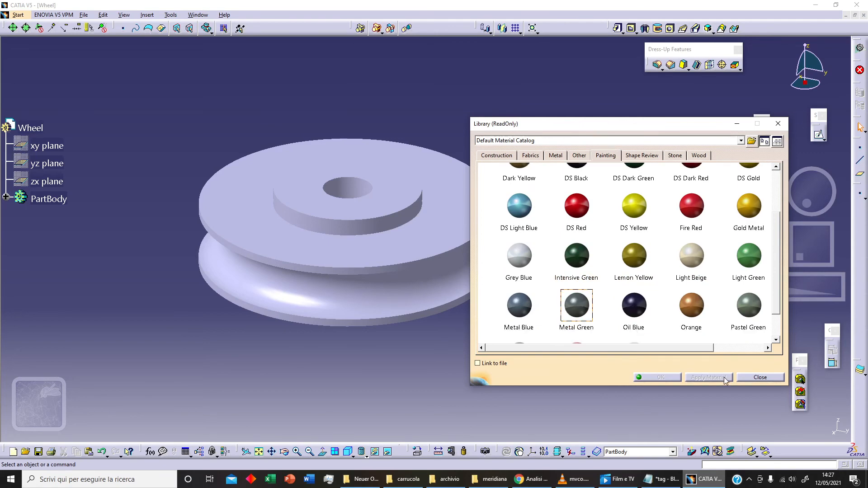
left_click(31, 127)
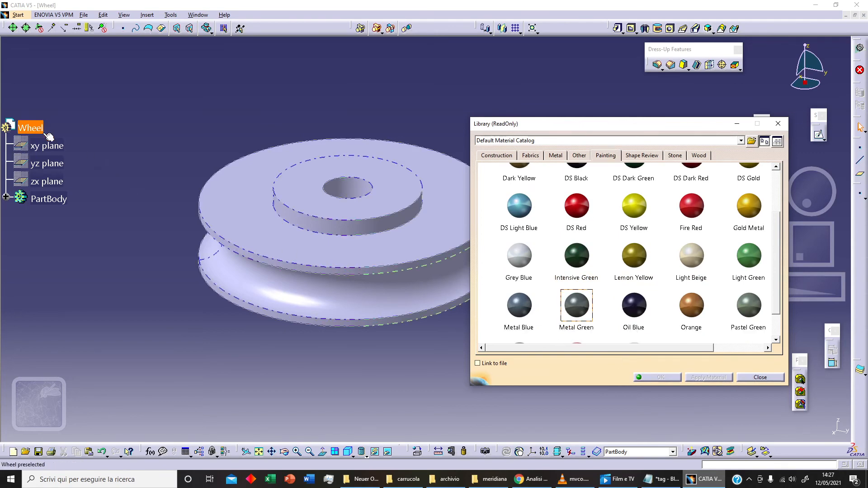
left_click(712, 378)
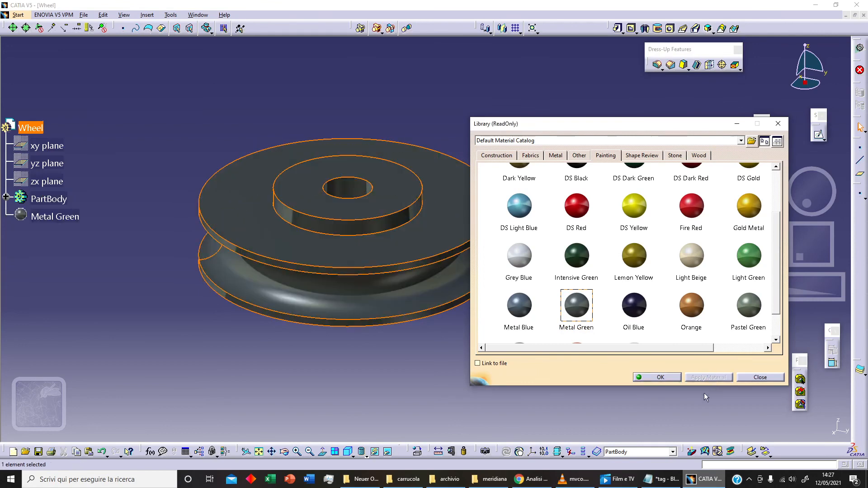
left_click(660, 378)
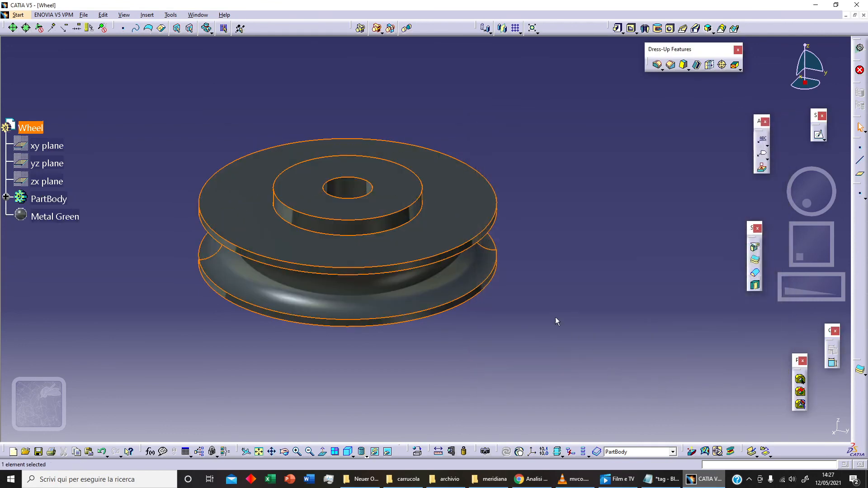
Step: Save the part as a CATPart in the carrucola folder, overwriting the existing Wheel file, and deselect the part
middle_click_drag(555, 317, 554, 284)
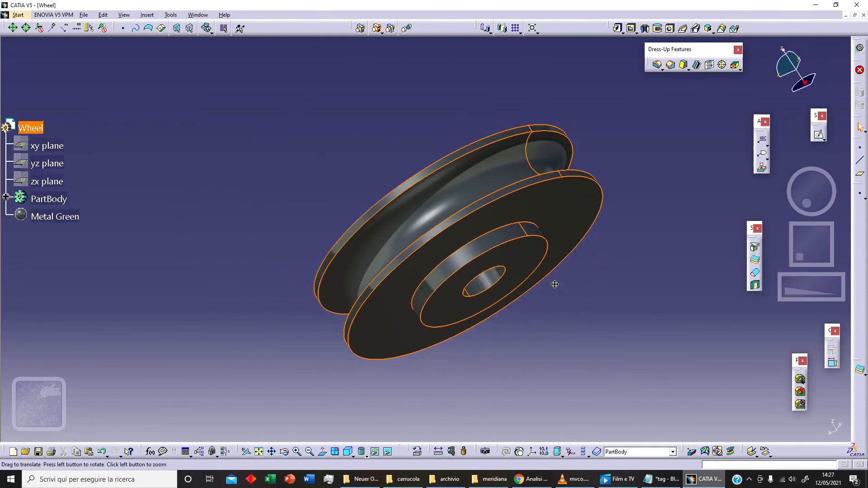
left_click(81, 15)
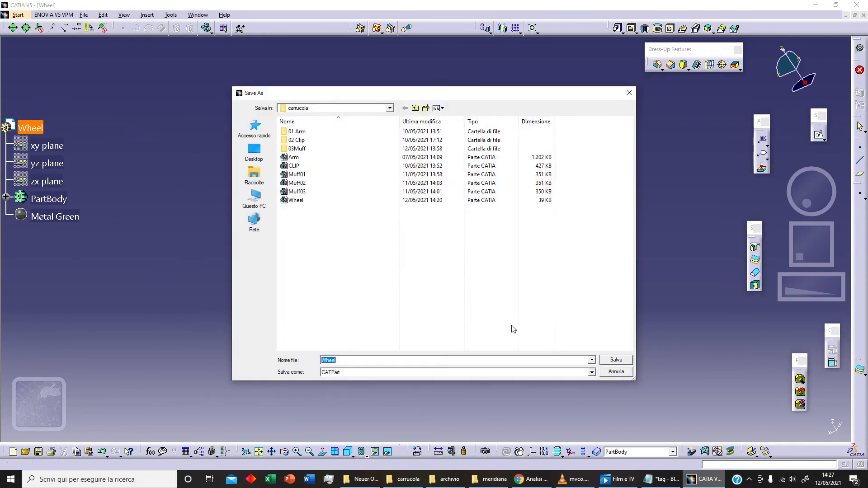
left_click(322, 200)
left_click(630, 360)
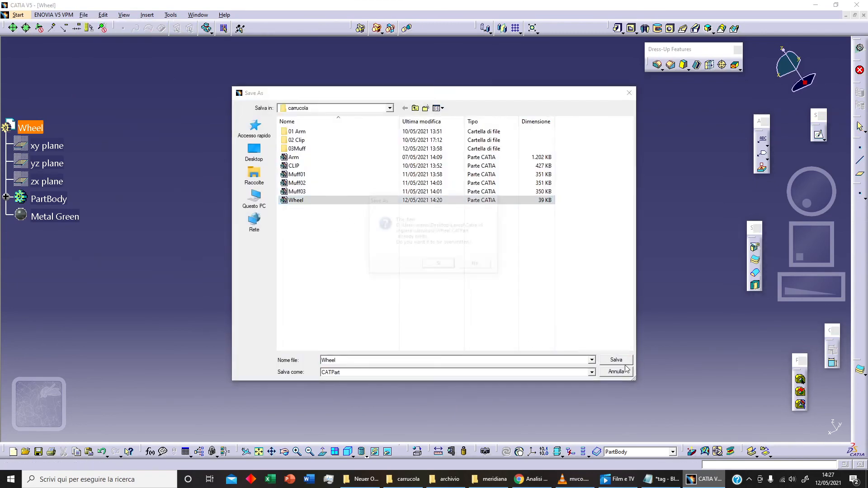
key("Return")
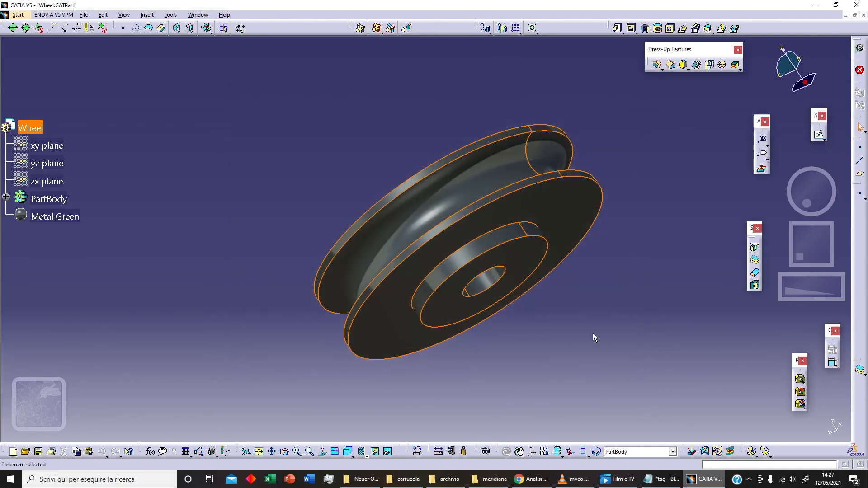
left_click(591, 335)
middle_click_drag(597, 327, 637, 311)
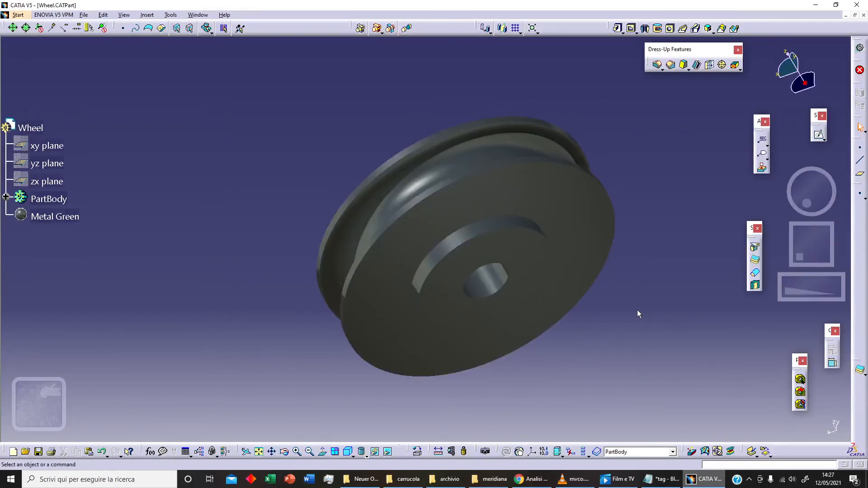